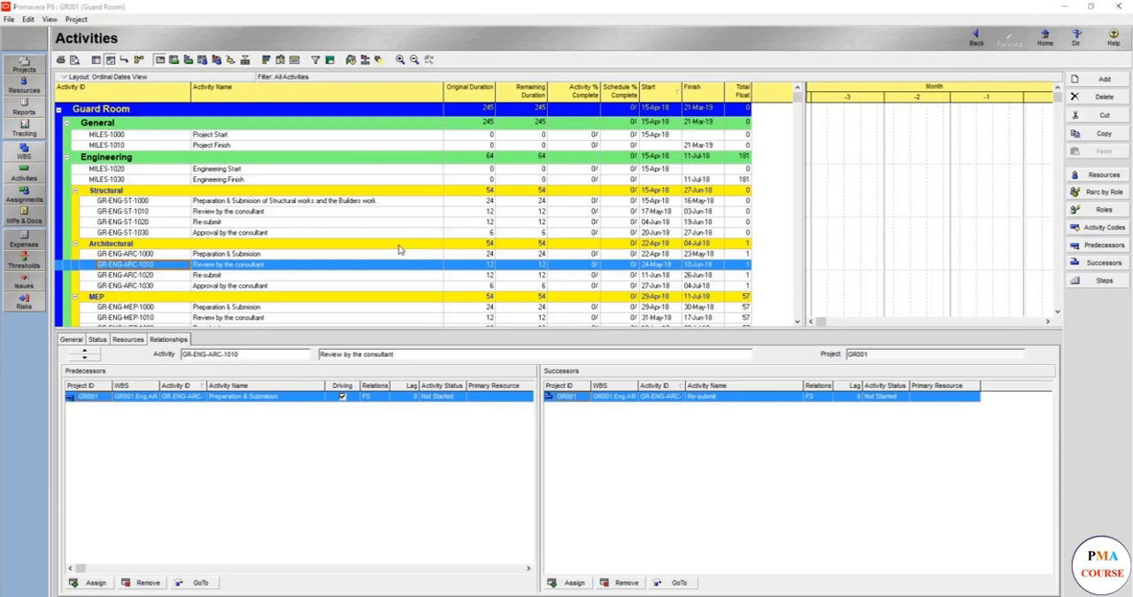
Turn off Show Group Totals for the activity table's WBS grouping and apply it
right_click(417, 182)
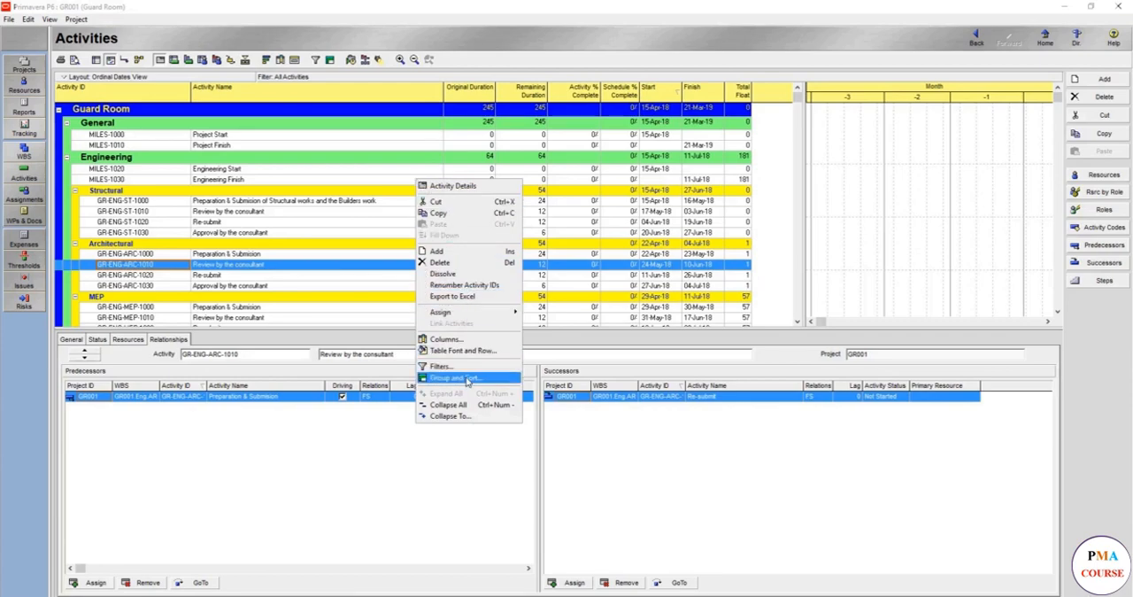
left_click(467, 379)
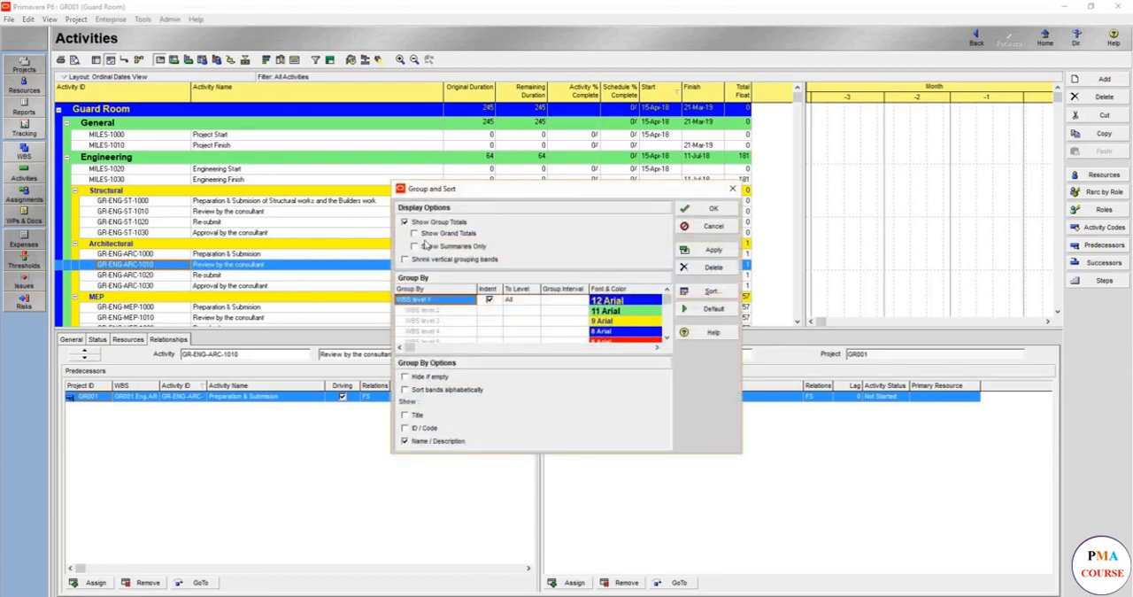
left_click(451, 223)
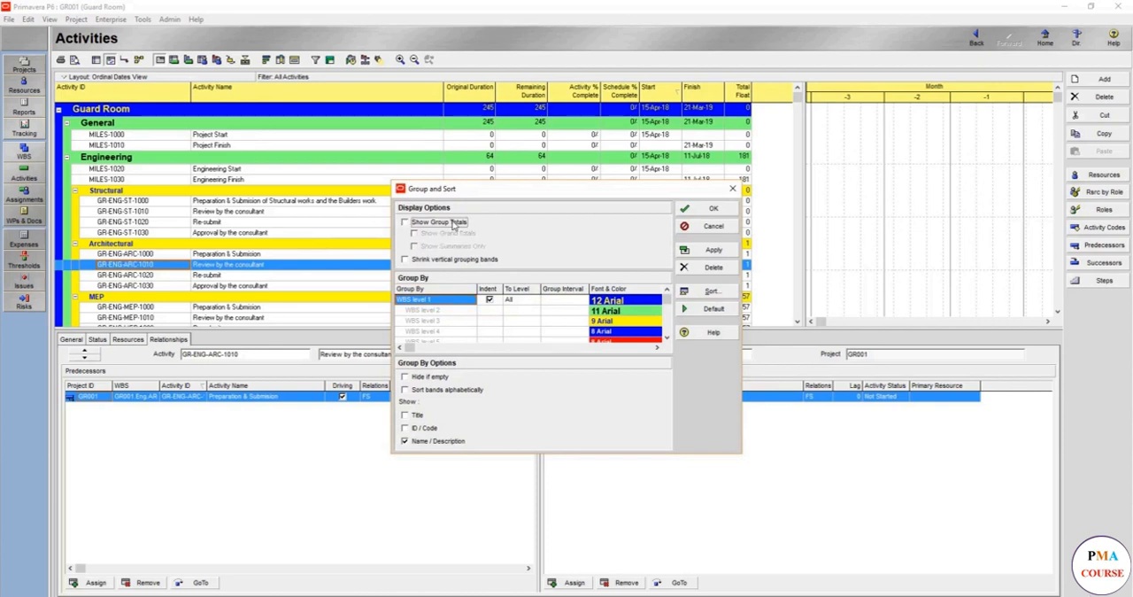
left_click(684, 253)
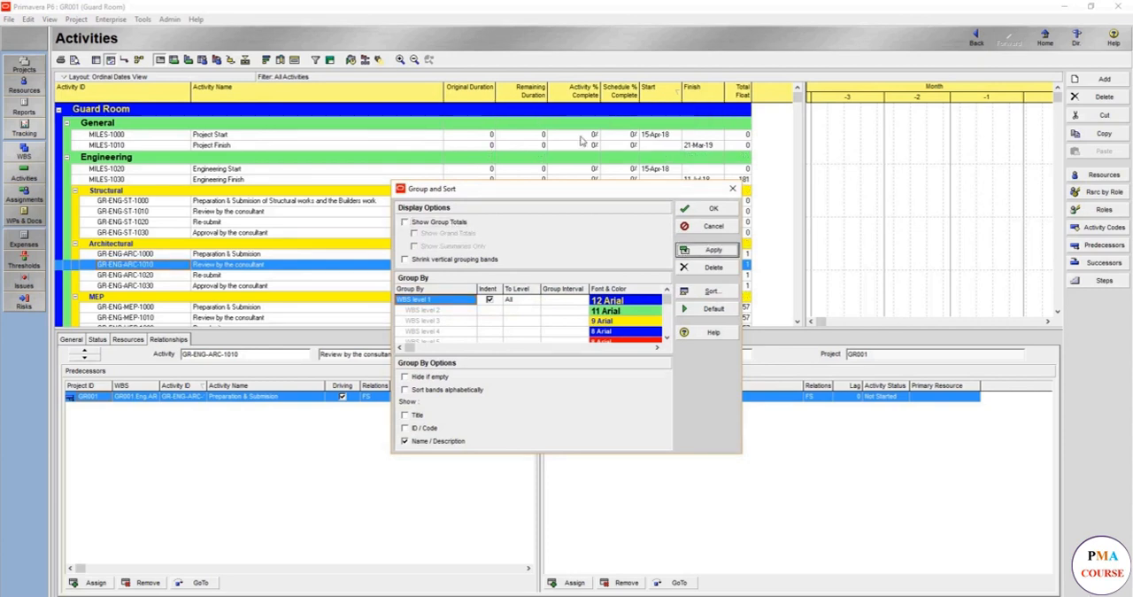
left_click(703, 209)
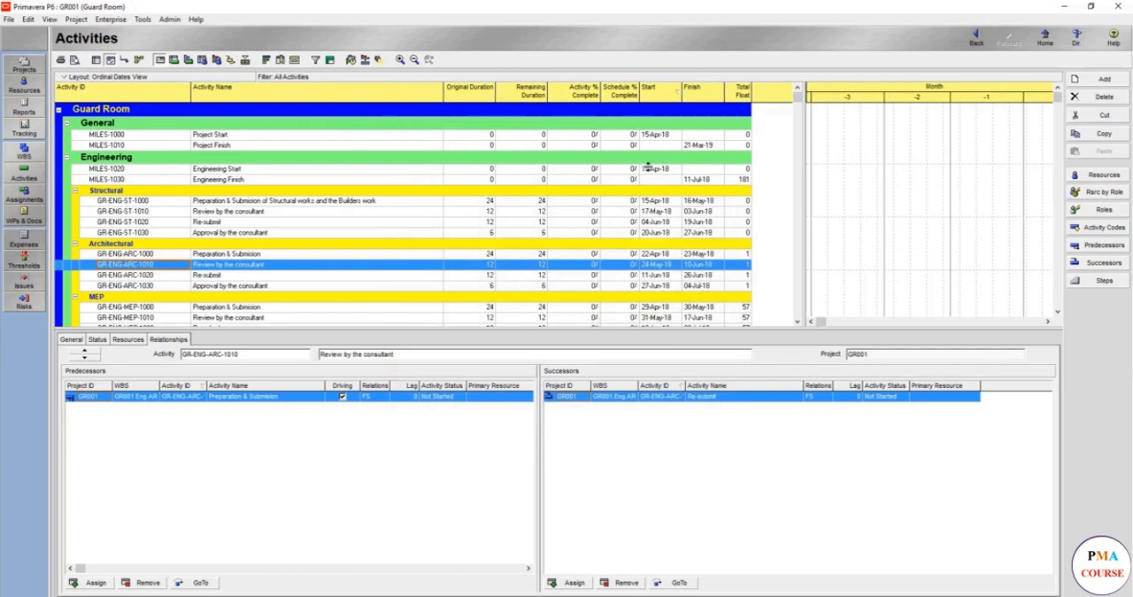
Examine the start and finish dates of the activities under each WBS band, including Excavation Works and Structural Works Finish
scroll(673, 231, "down", 4)
scroll(673, 239, "down", 13)
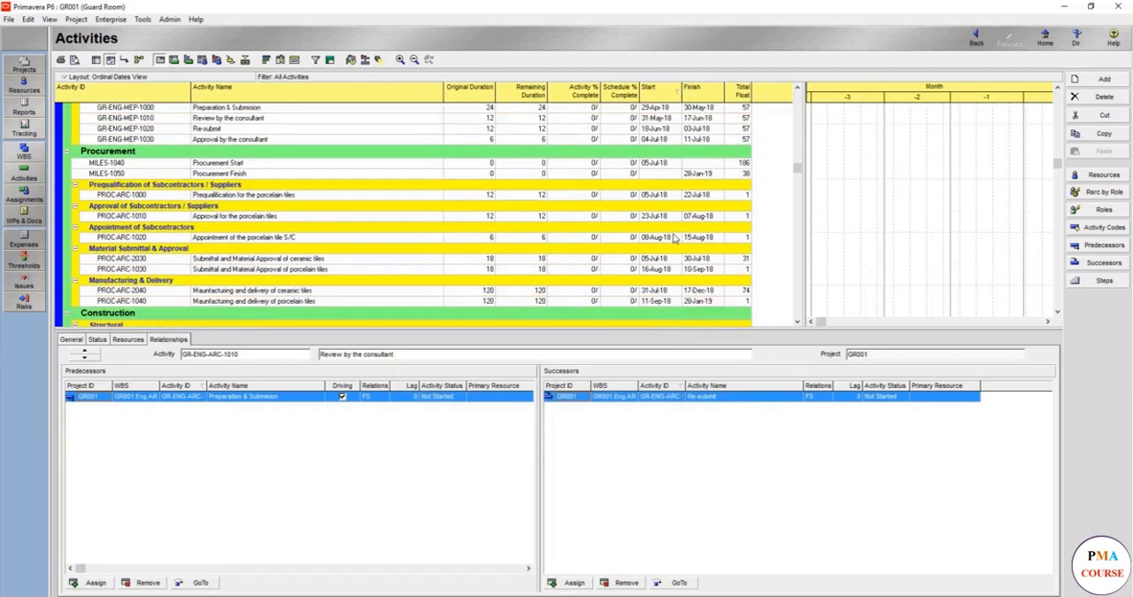
scroll(673, 237, "down", 4)
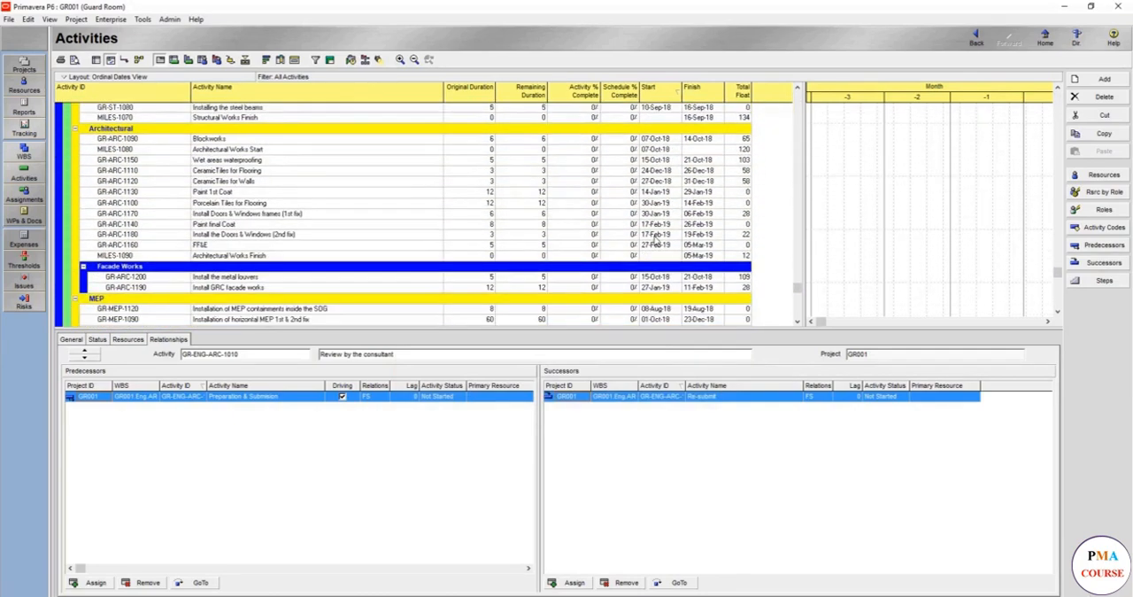
scroll(655, 241, "up", 12)
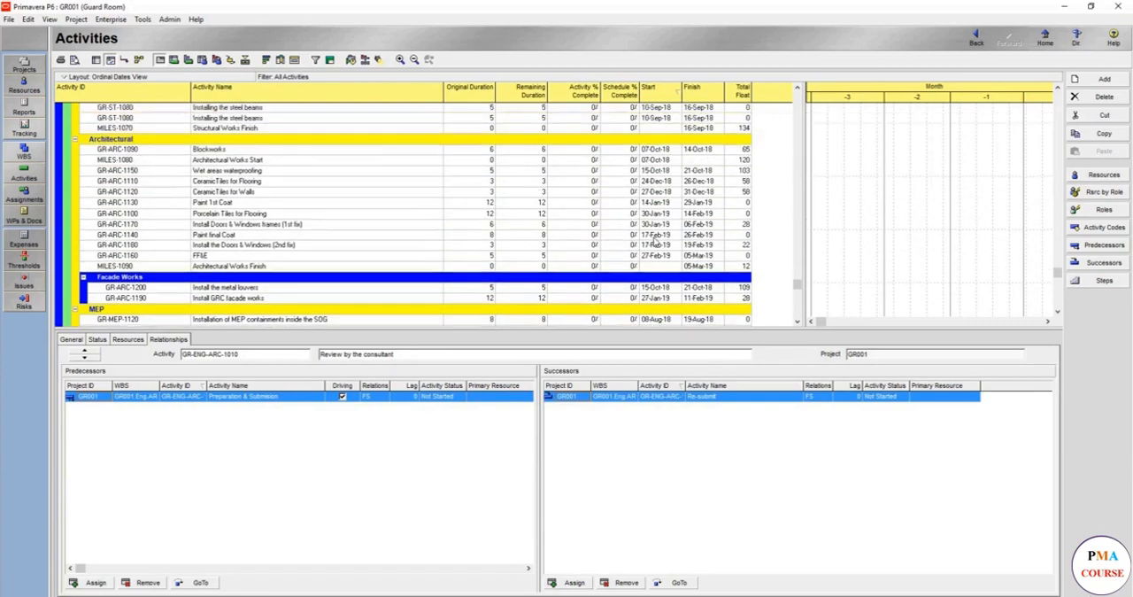
scroll(654, 240, "up", 3)
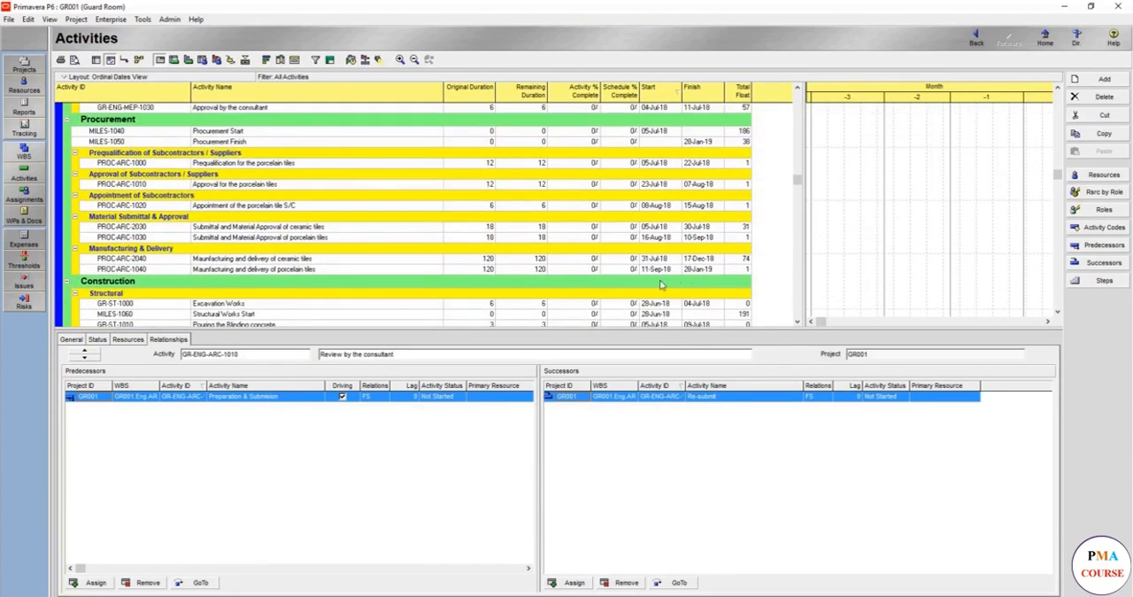
scroll(682, 265, "up", 2)
scroll(674, 264, "up", 5)
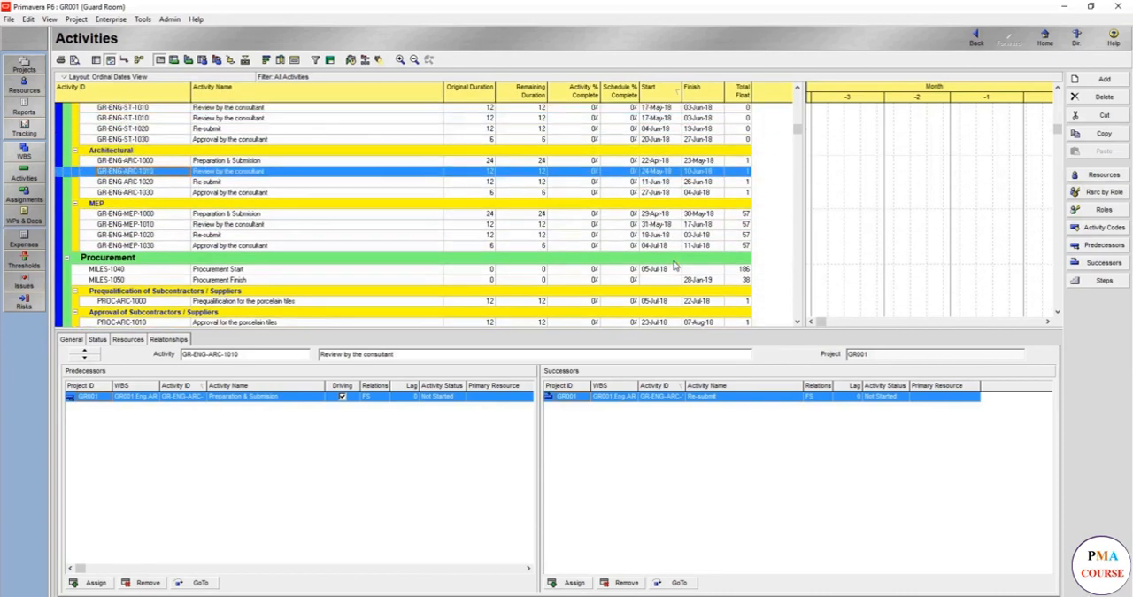
scroll(674, 263, "down", 4)
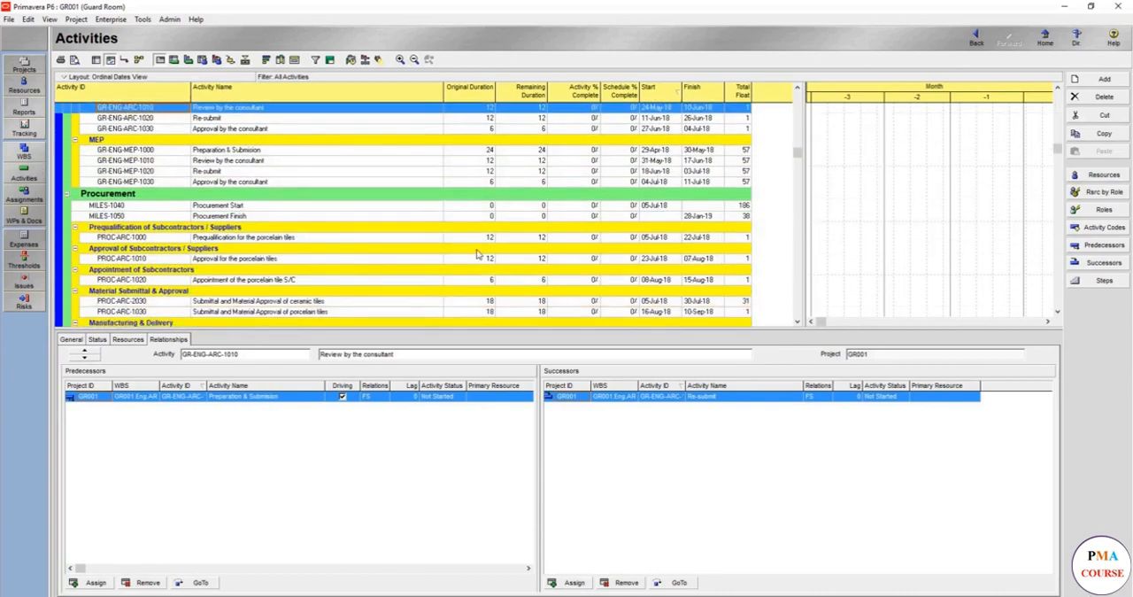
scroll(651, 253, "down", 5)
scroll(659, 232, "down", 2)
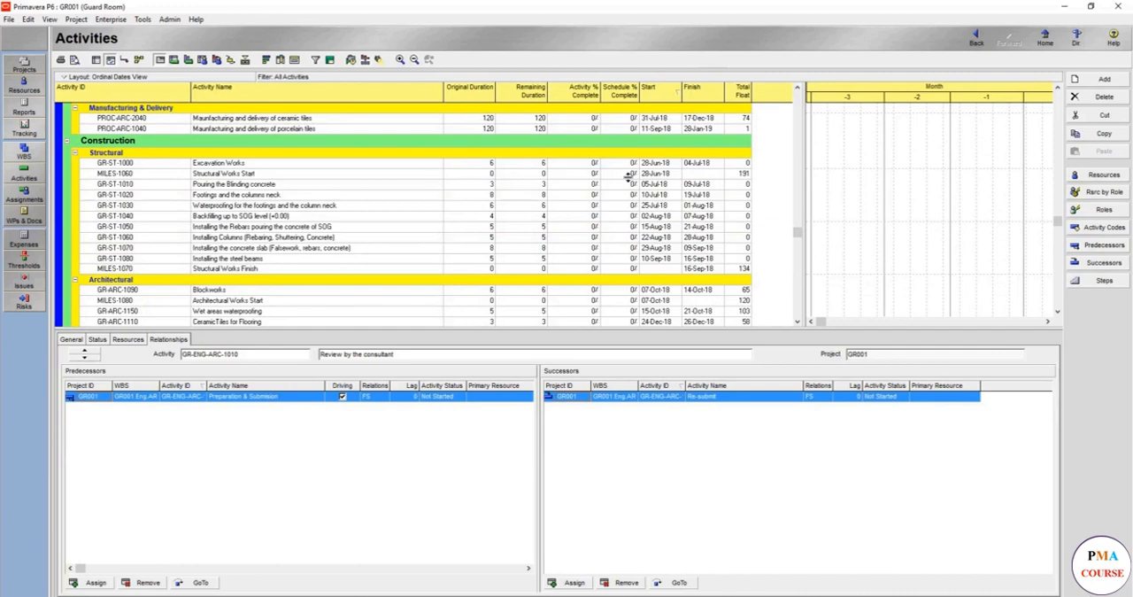
left_click(655, 164)
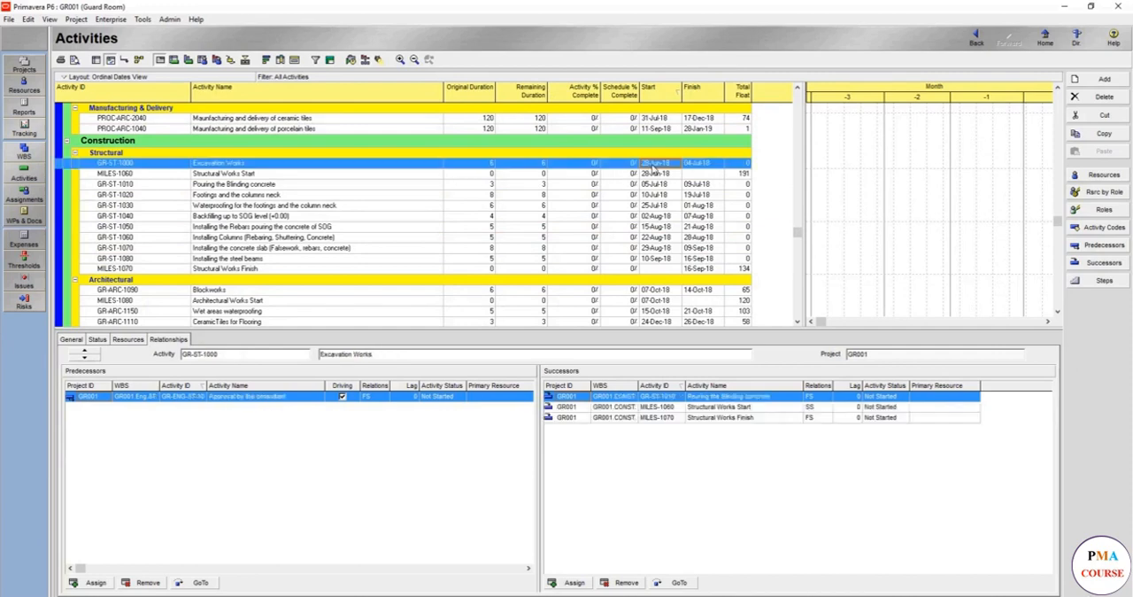
left_click(703, 270)
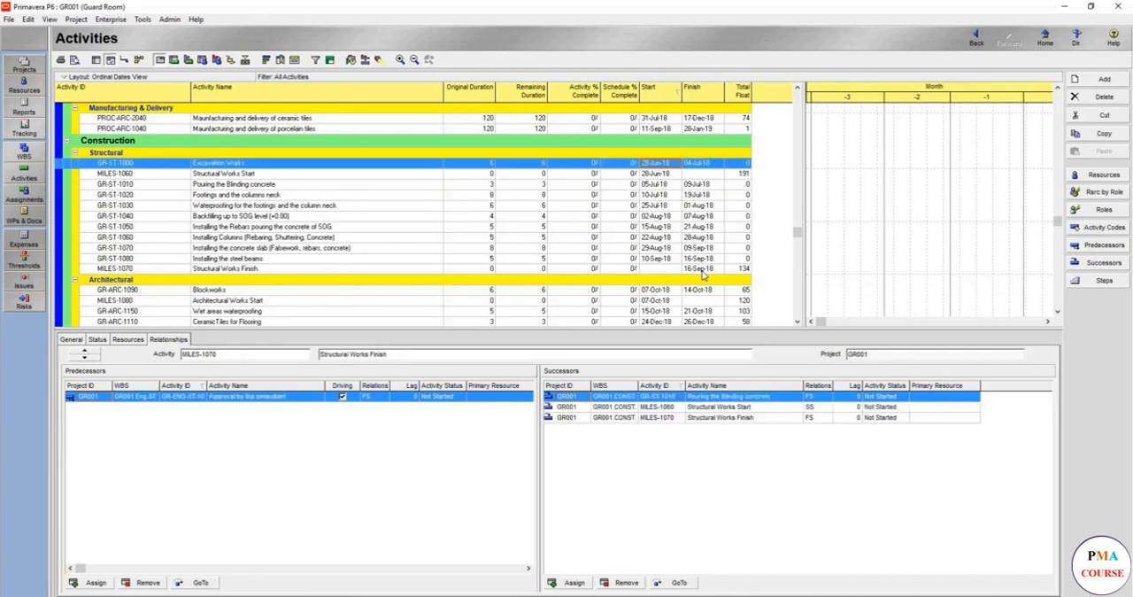
Apply the Shrink vertical grouping bands option to the activity table's grouping
right_click(463, 178)
left_click(501, 375)
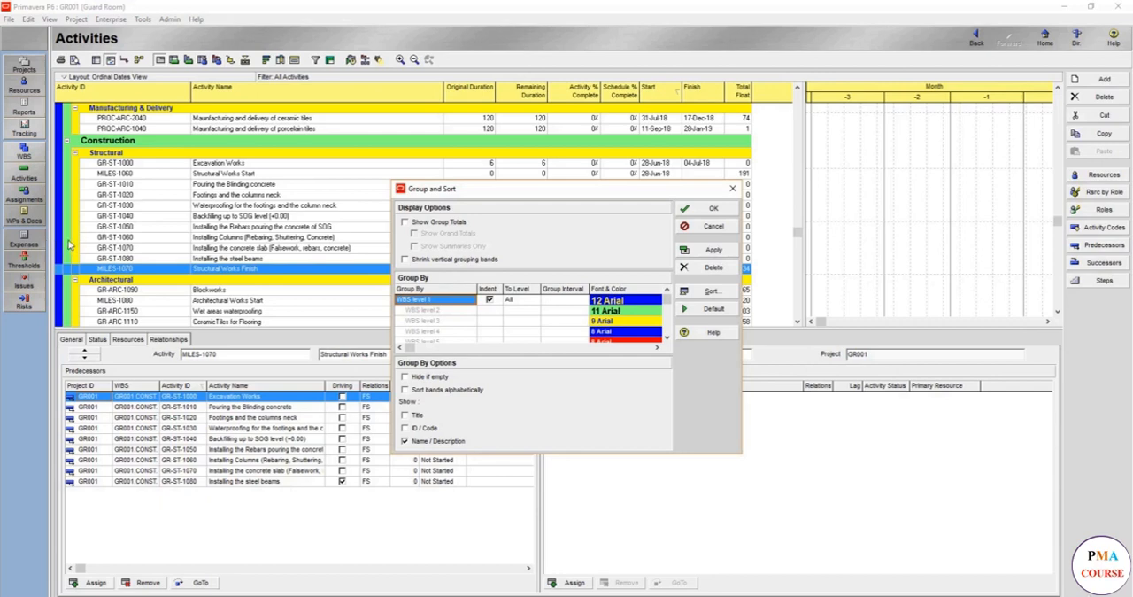
left_click(449, 259)
left_click(695, 249)
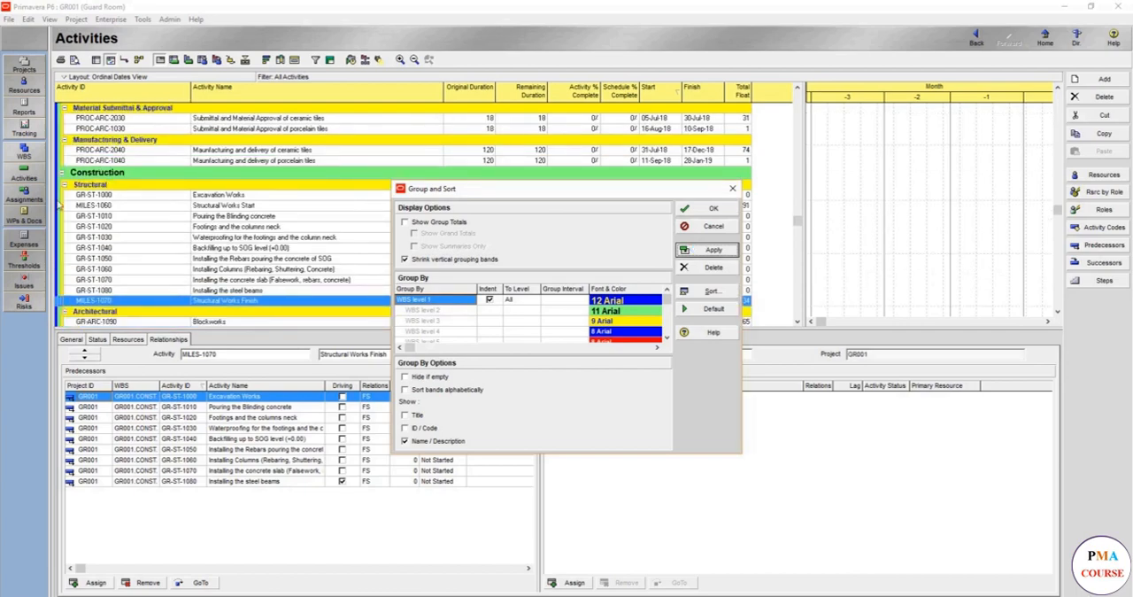
Turn Show Group Totals on for the WBS bands, hide empty groups, and apply both options
left_click(432, 224)
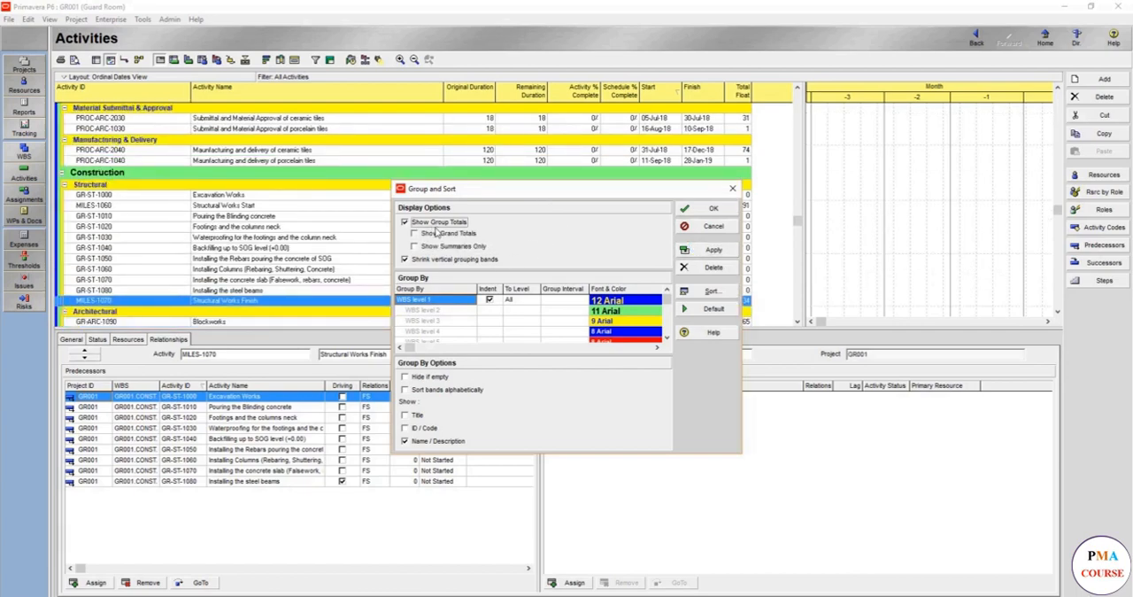
left_click(437, 377)
left_click(701, 250)
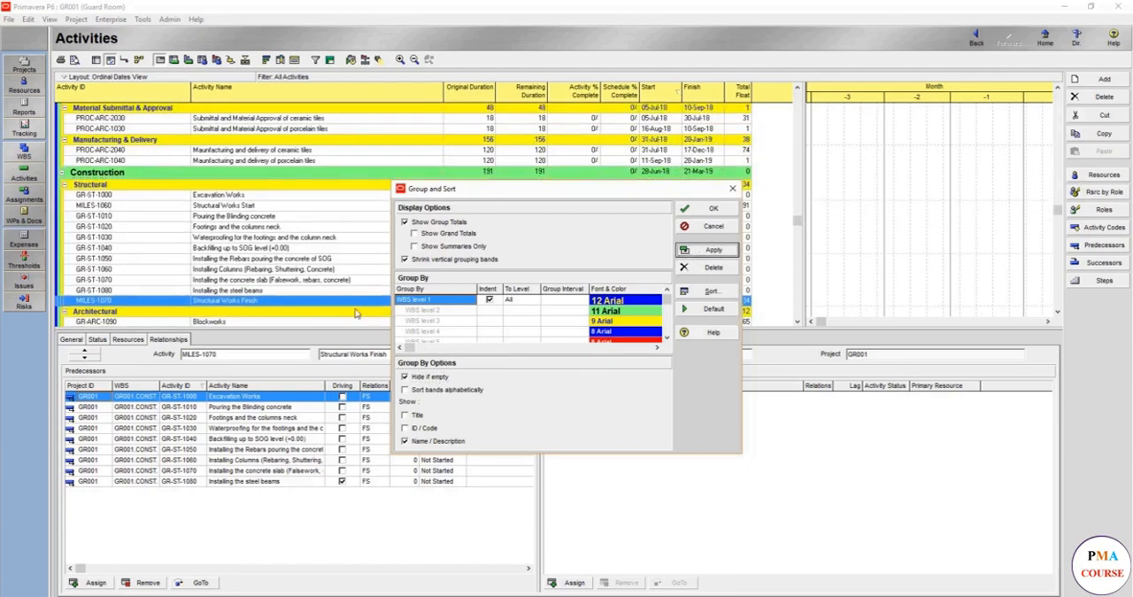
Set the WBS band labels to show the title, ID / Code and Name / Description, and apply the options
left_click(417, 415)
left_click(417, 428)
left_click(421, 440)
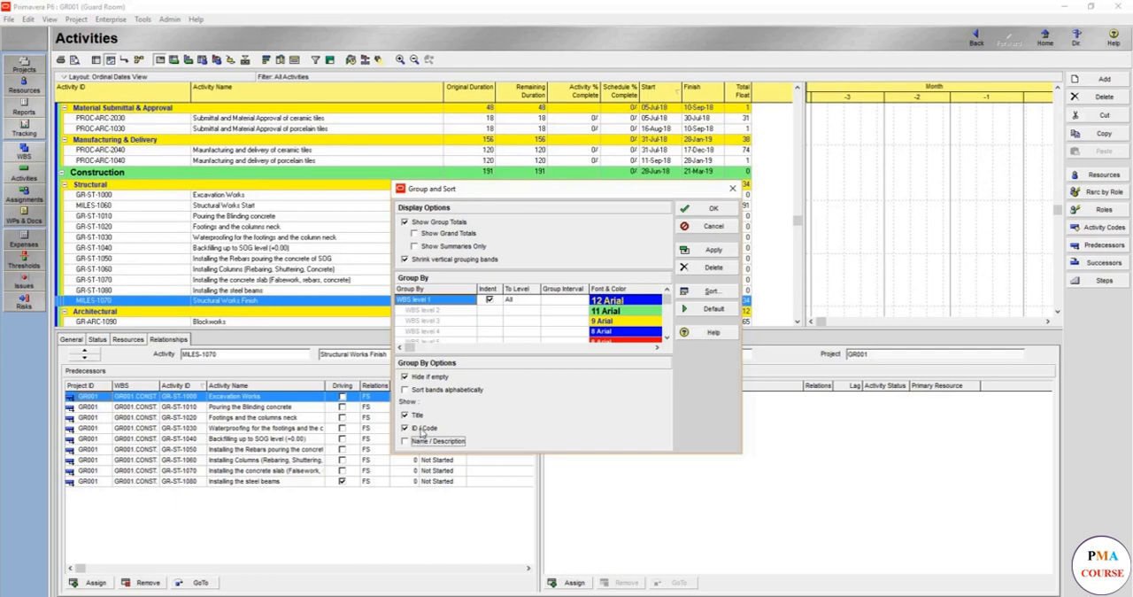
left_click(420, 429)
left_click(412, 417)
left_click(409, 429)
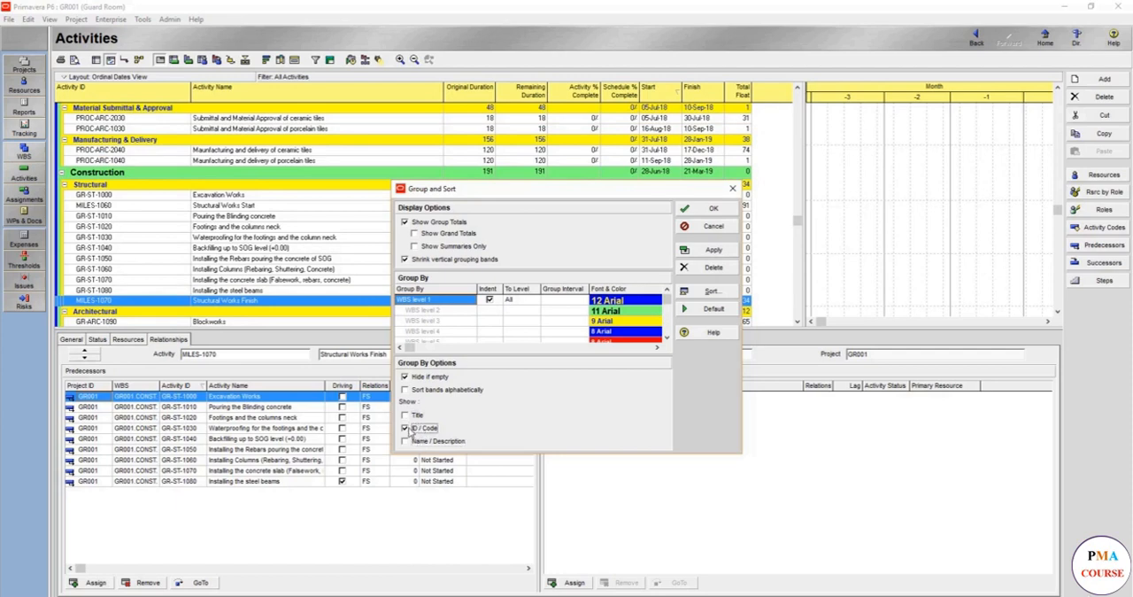
left_click(406, 441)
left_click(407, 428)
left_click(409, 416)
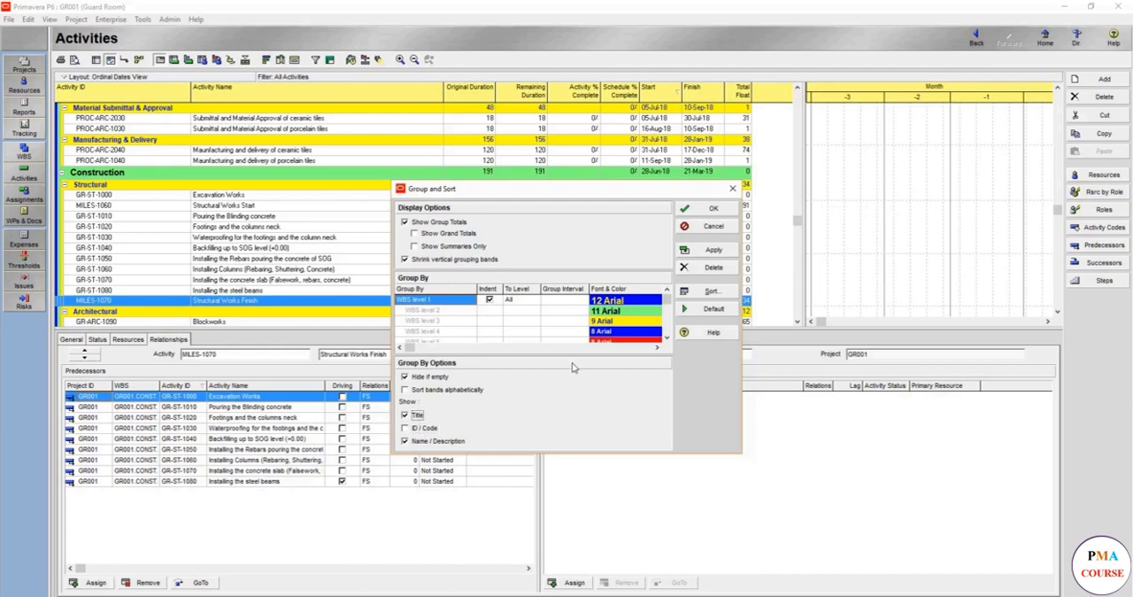
left_click(708, 250)
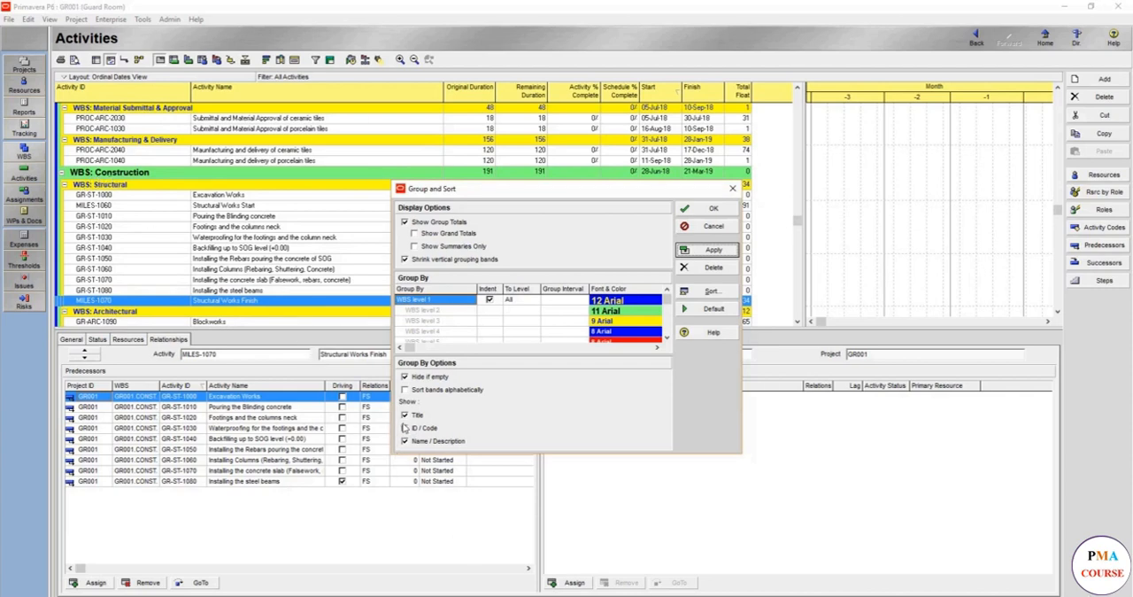
left_click(405, 428)
left_click(711, 251)
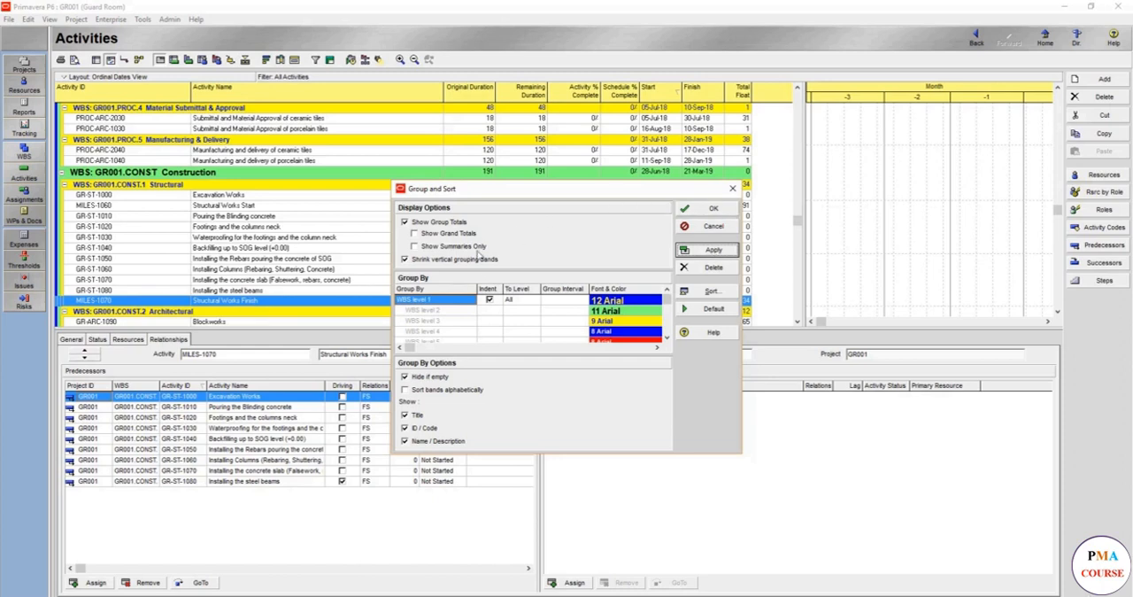
Enable Show Grand Totals in the grouping options, accept them, and collapse the Guard Room project band
left_click_drag(508, 193, 508, 231)
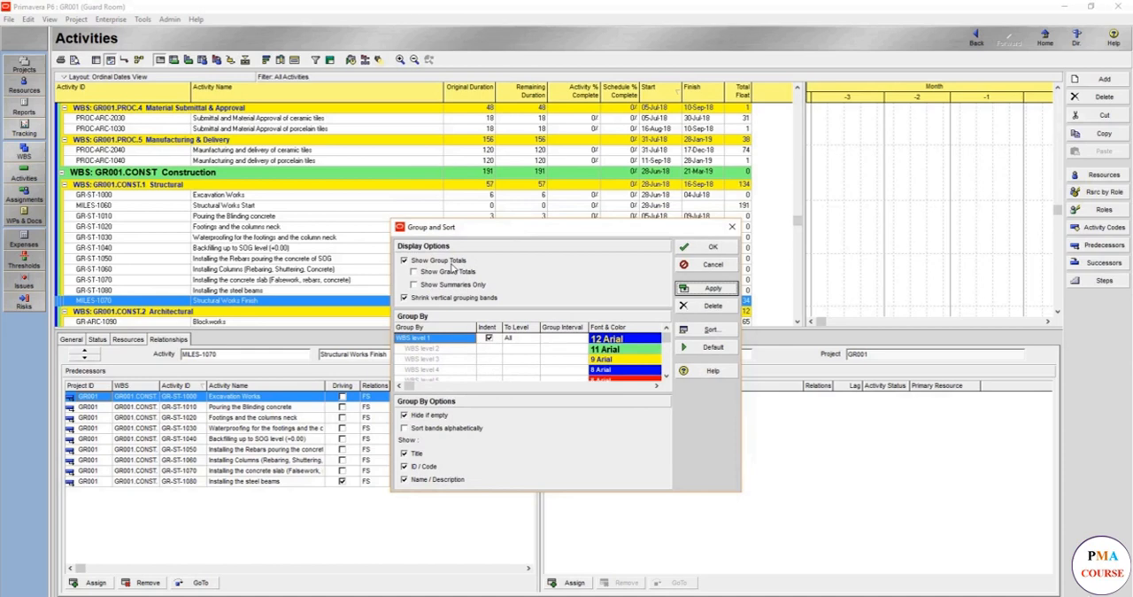
left_click(459, 261)
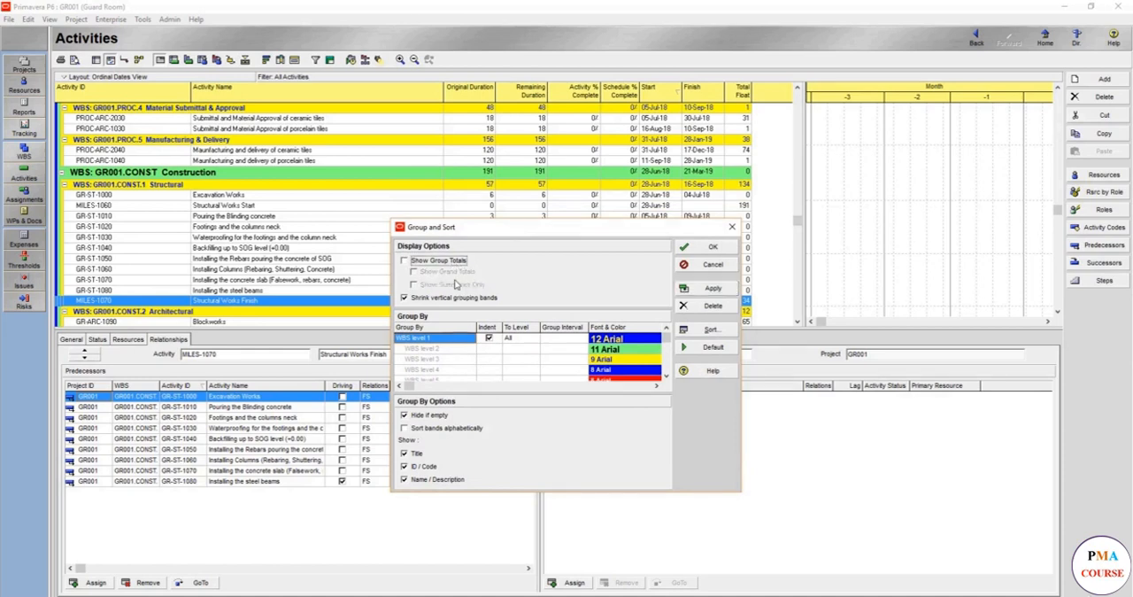
left_click(449, 265)
left_click(460, 271)
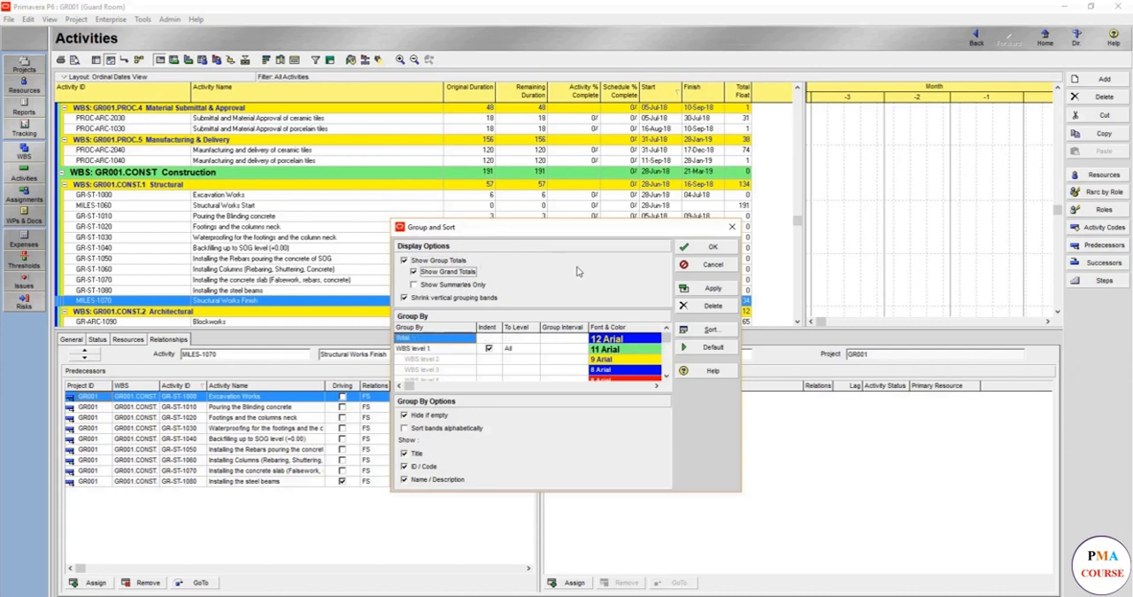
left_click(704, 289)
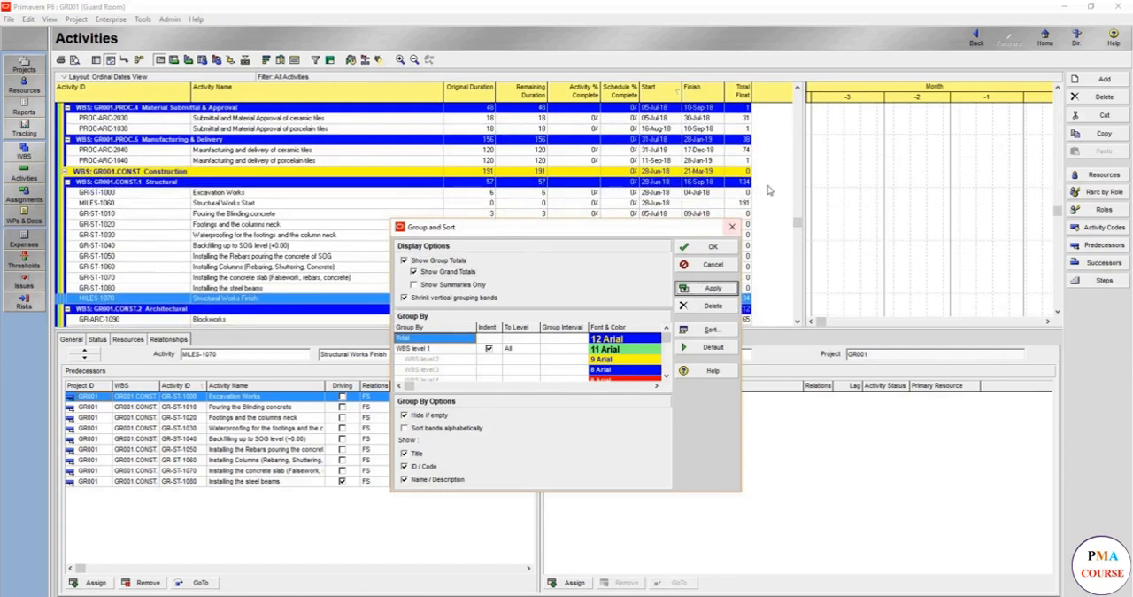
scroll(766, 186, "up", 6)
scroll(766, 185, "up", 4)
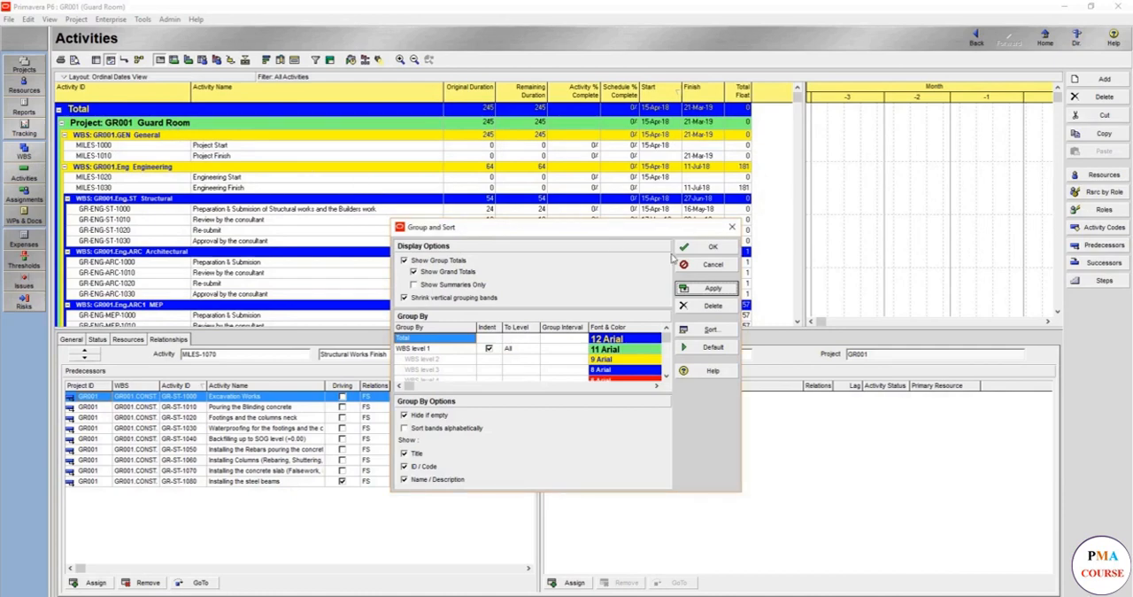
left_click(708, 248)
left_click(63, 123)
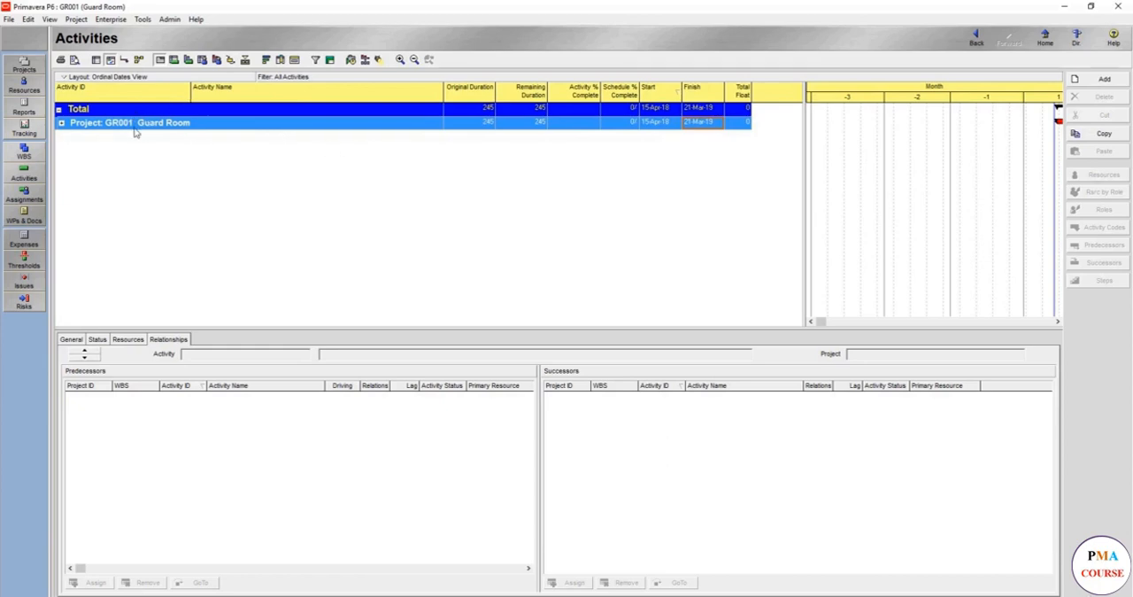
Turn off Show Grand Totals in the activity table's grouping options and accept the change
right_click(195, 150)
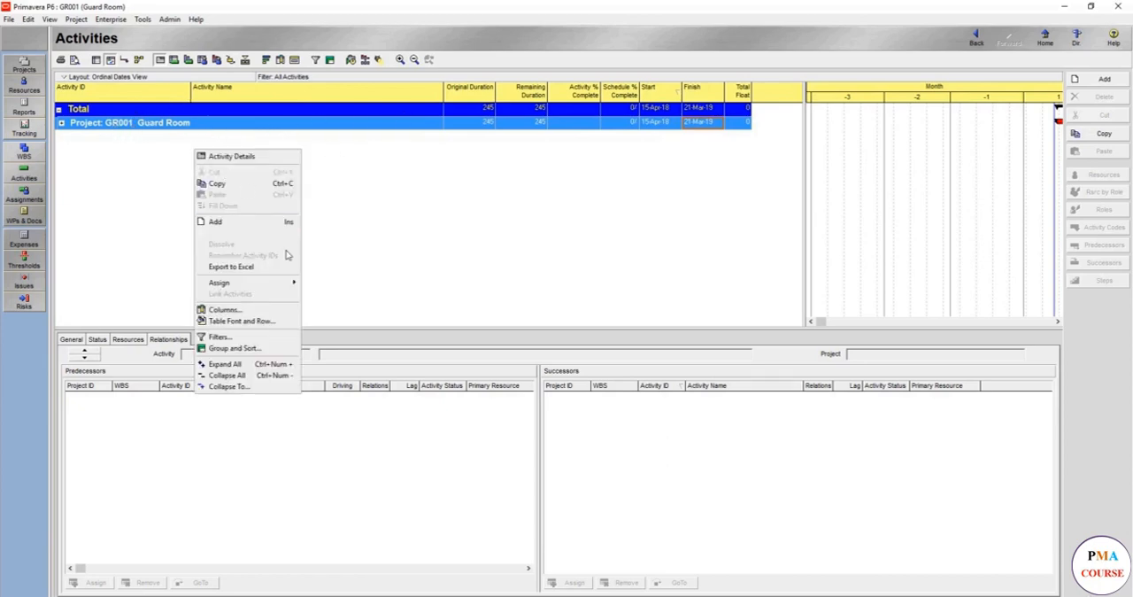
left_click(256, 347)
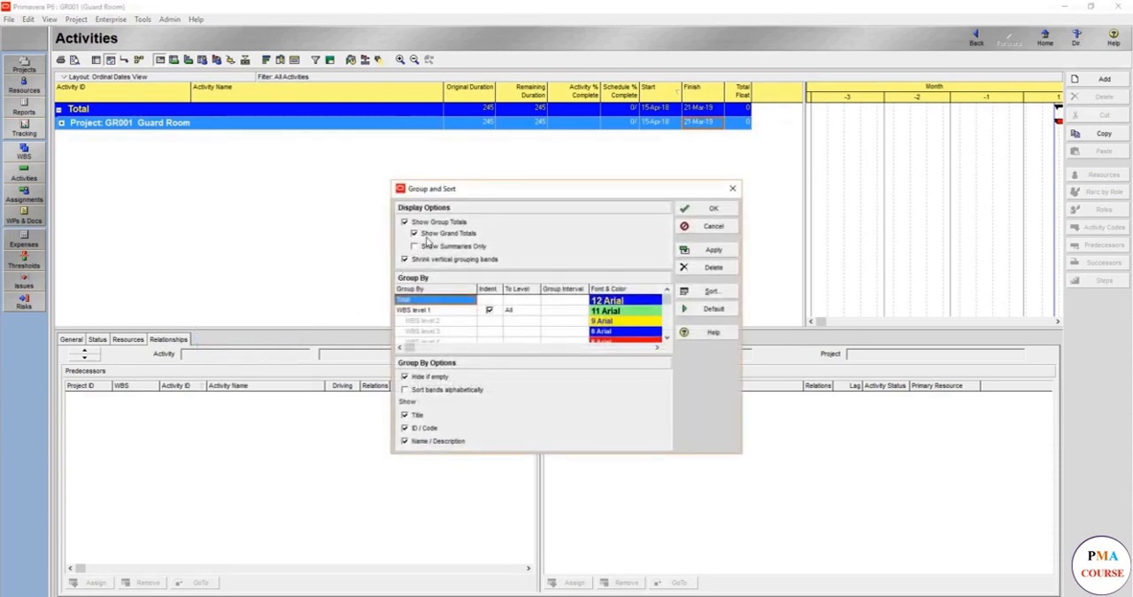
left_click(428, 234)
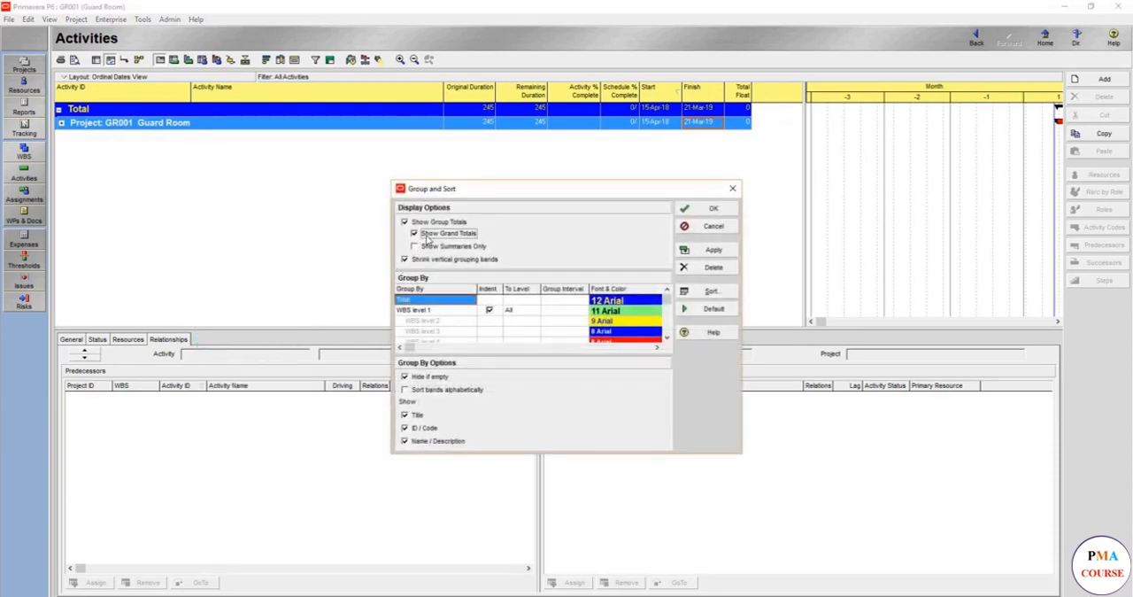
left_click(708, 251)
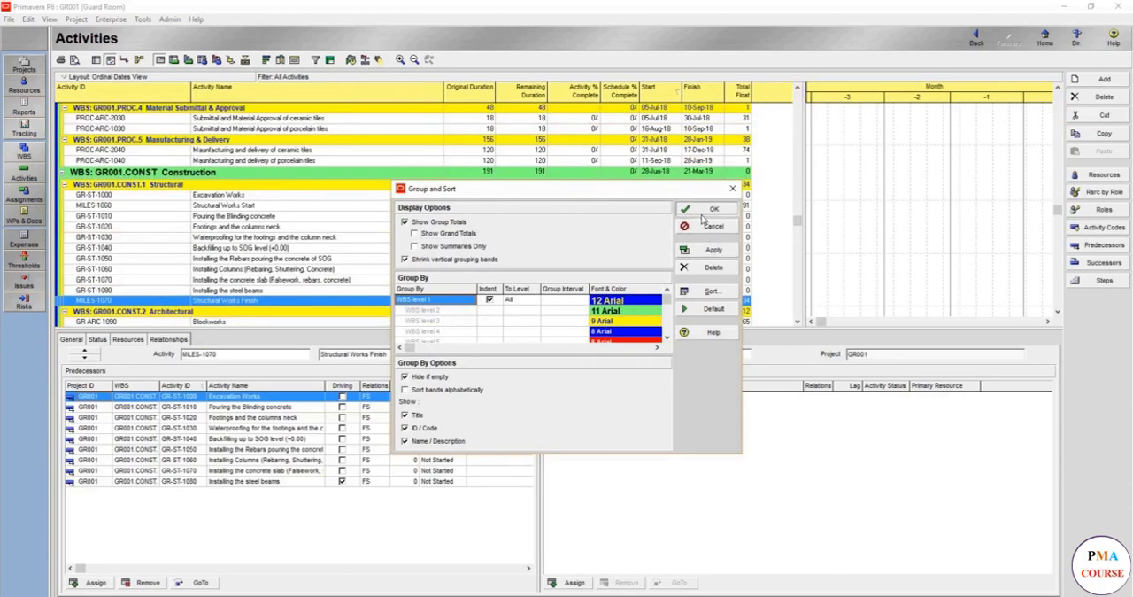
left_click(708, 210)
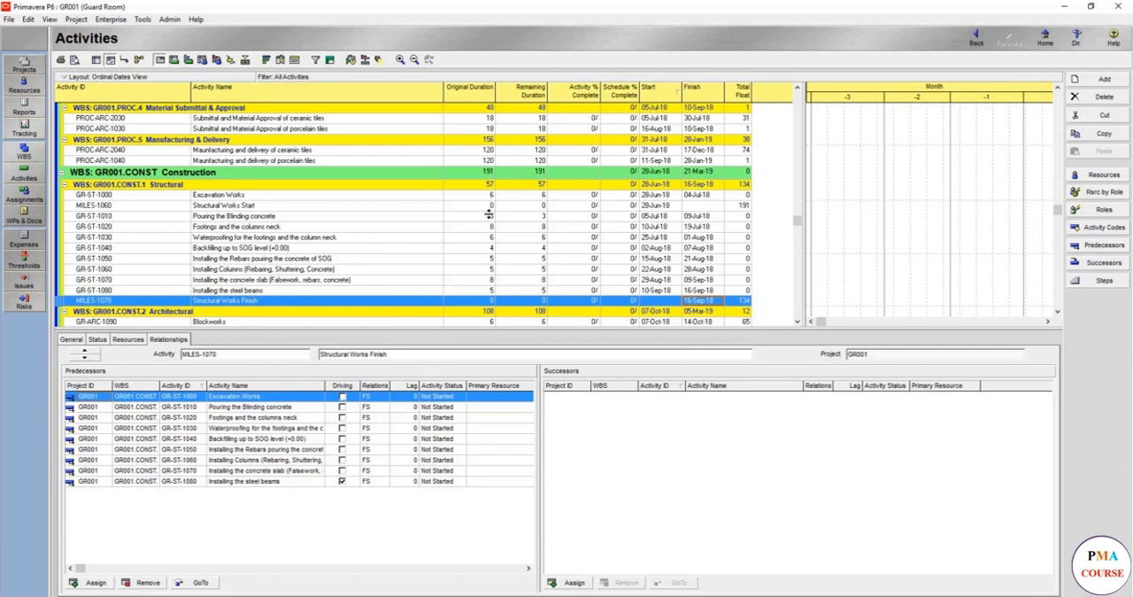
Turn on Show Summaries Only in the activity table's grouping options, apply it and accept the dialog
right_click(257, 228)
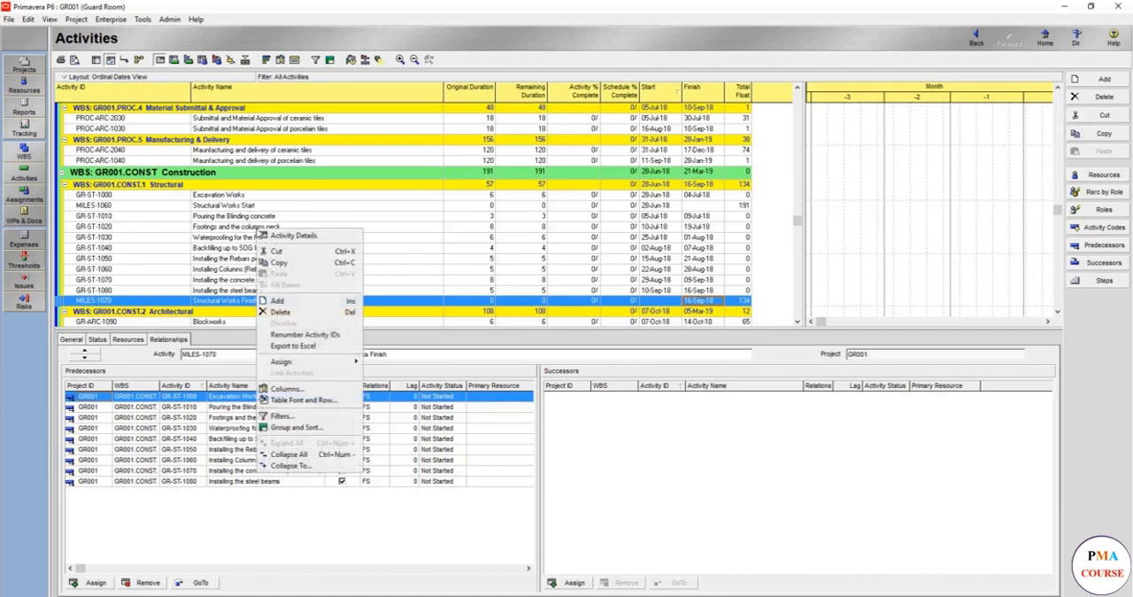
left_click(292, 427)
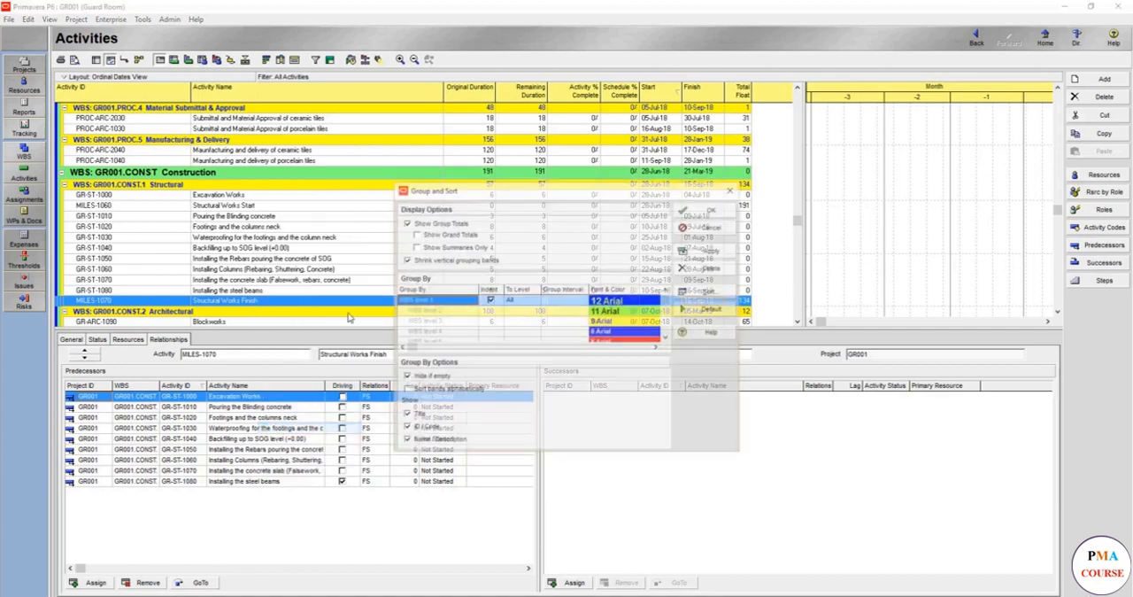
left_click(456, 248)
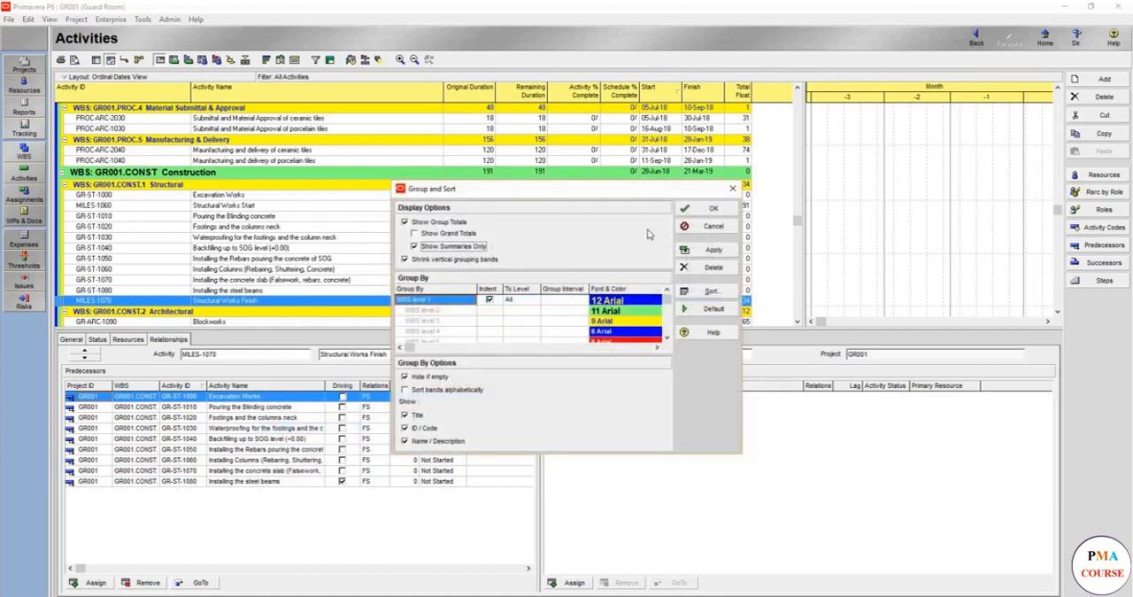
left_click(699, 251)
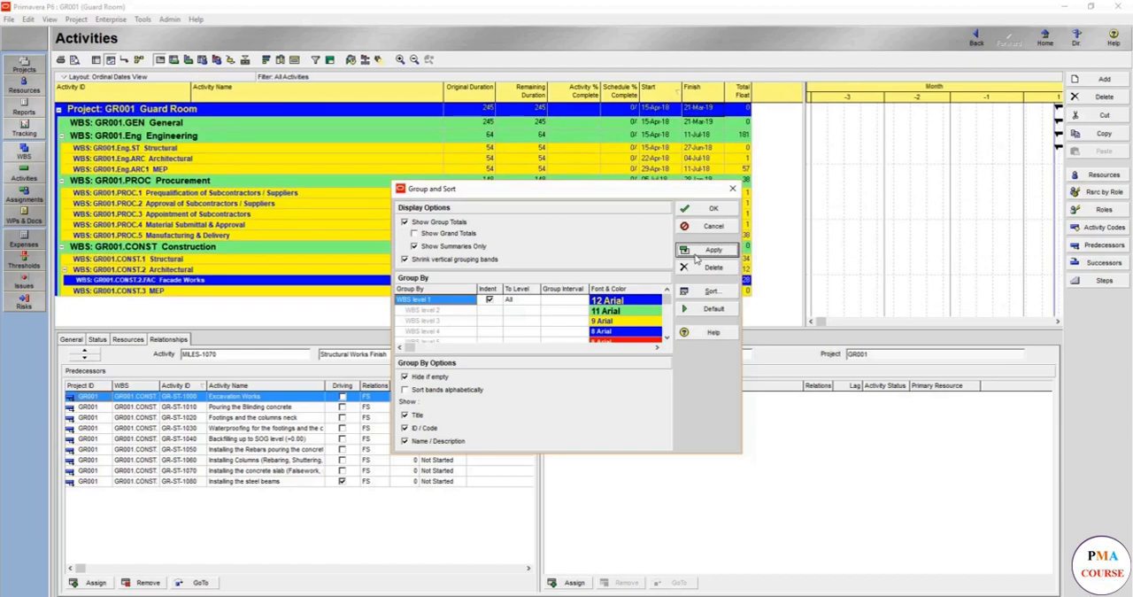
left_click(706, 210)
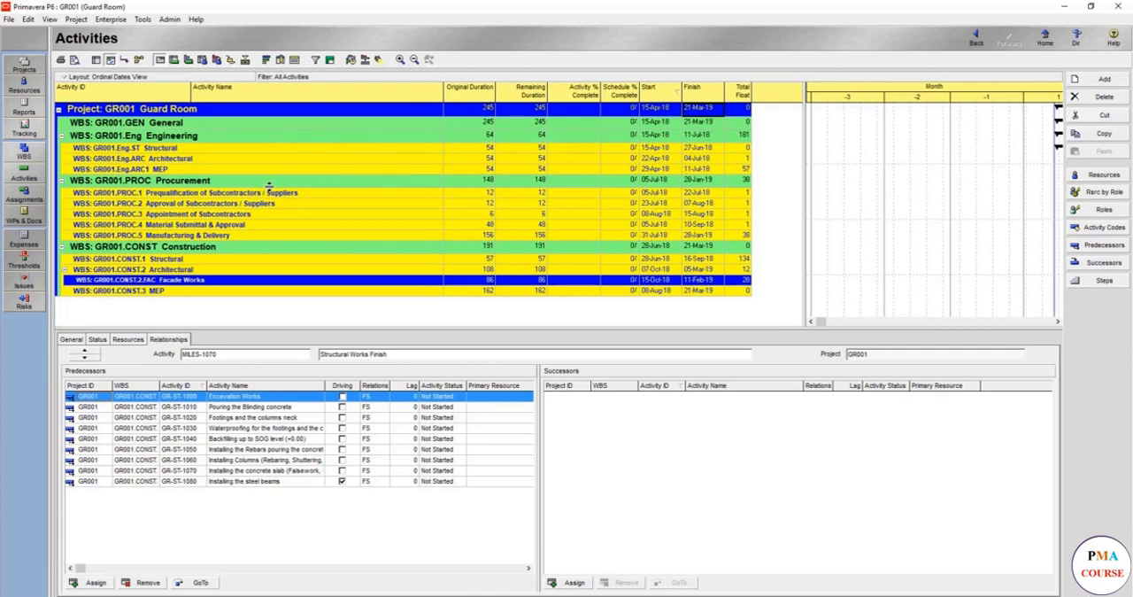
Examine the WBS summary bars along the Gantt chart timeline through to the end of the project
left_click(1058, 322)
left_click(1059, 323)
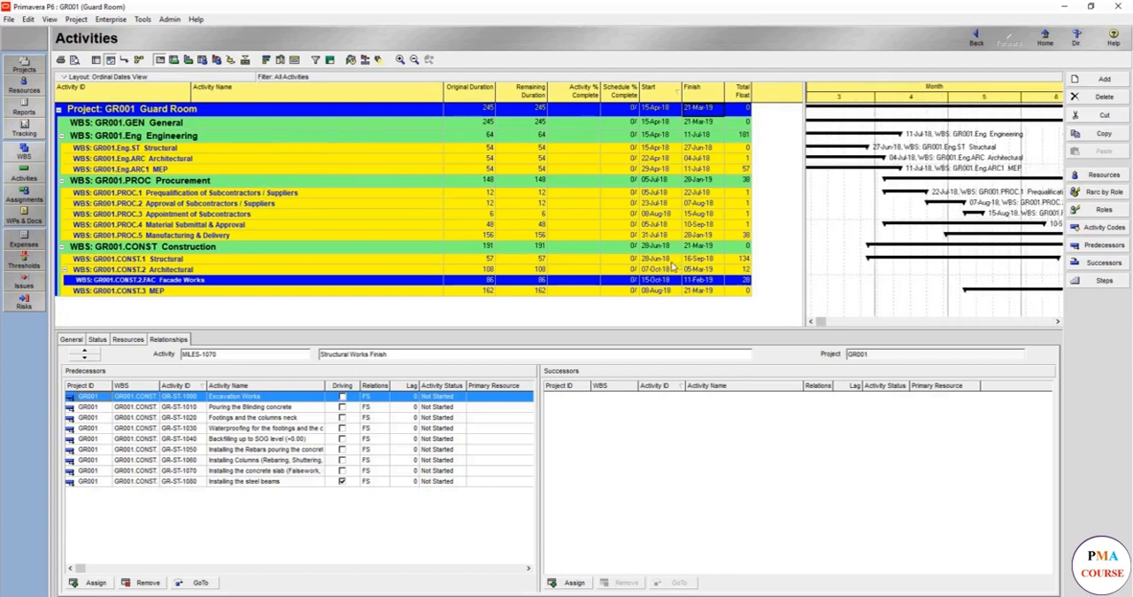
left_click(1056, 322)
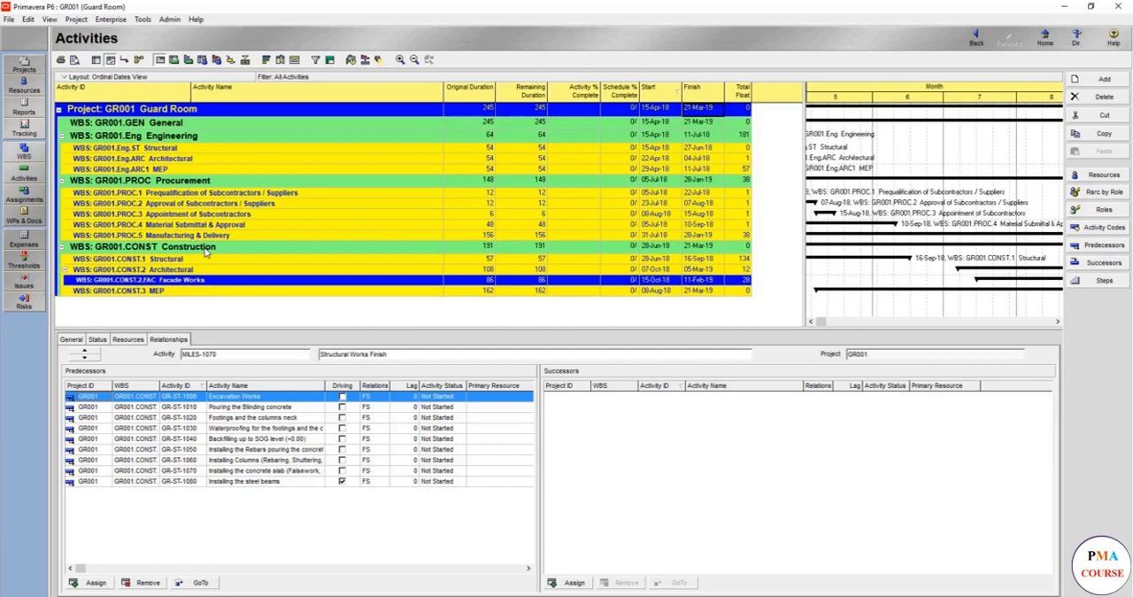
left_click(490, 280)
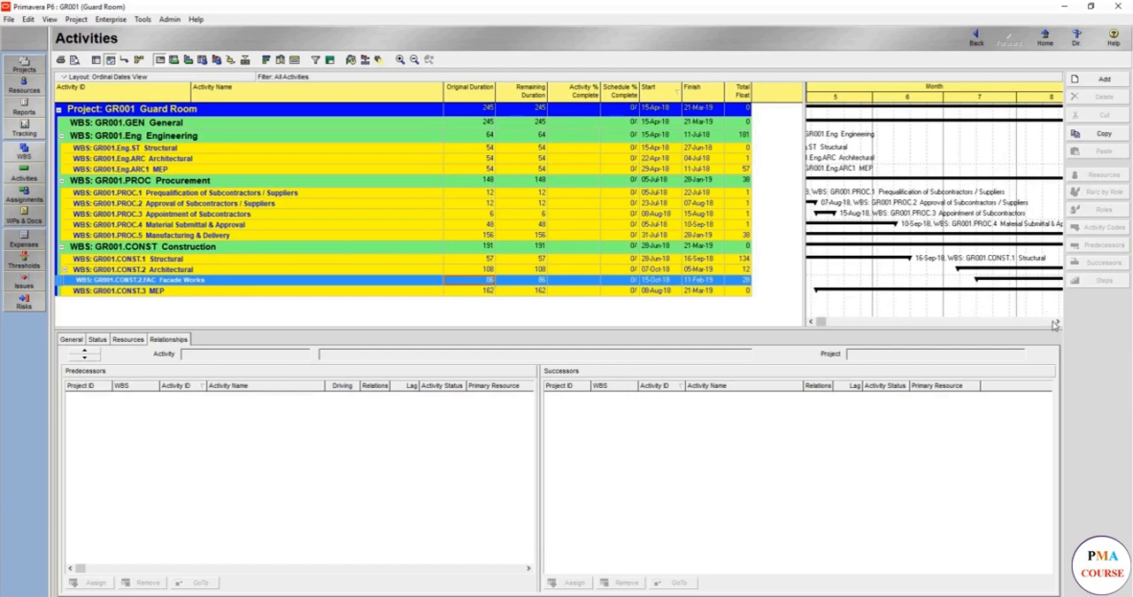
left_click_drag(1056, 324, 1056, 324)
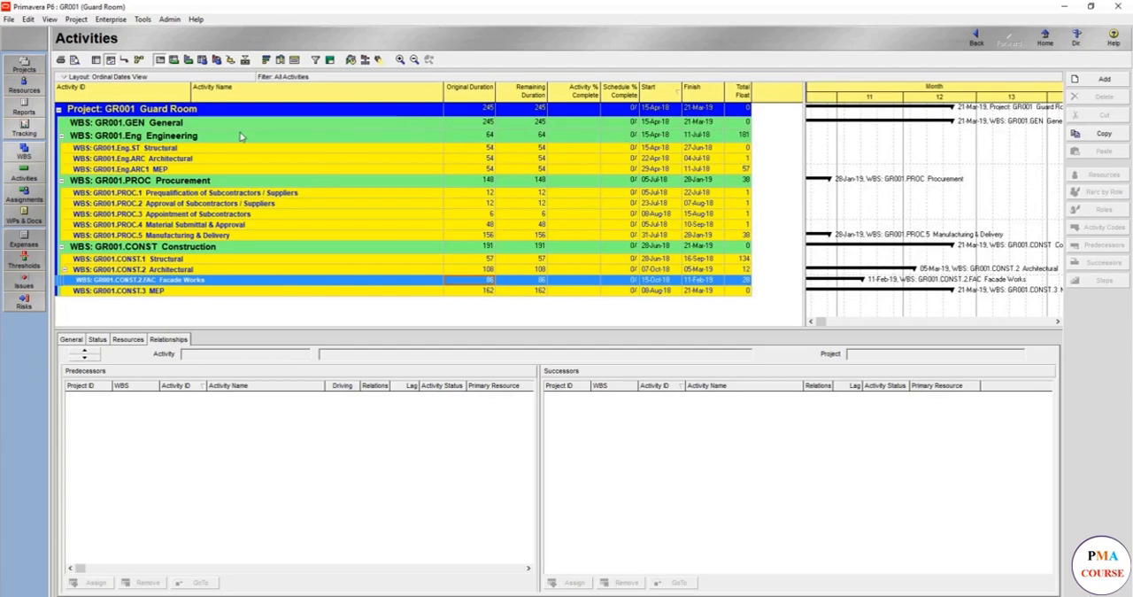
Reset the activity table's Group and Sort settings to default, apply them and accept the dialog
right_click(235, 186)
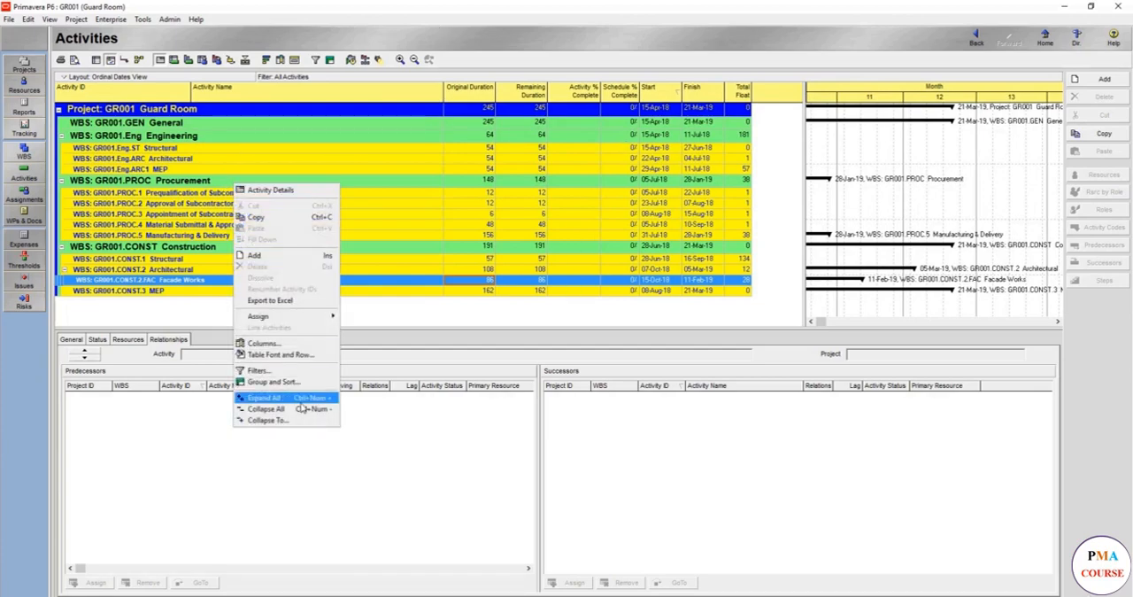
left_click(304, 378)
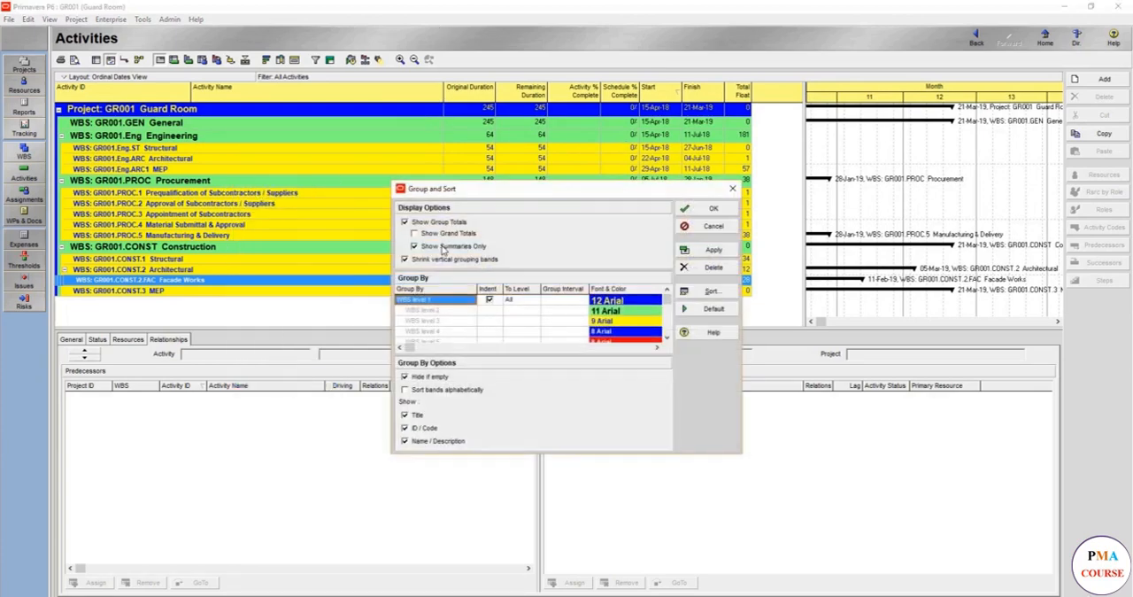
left_click(695, 316)
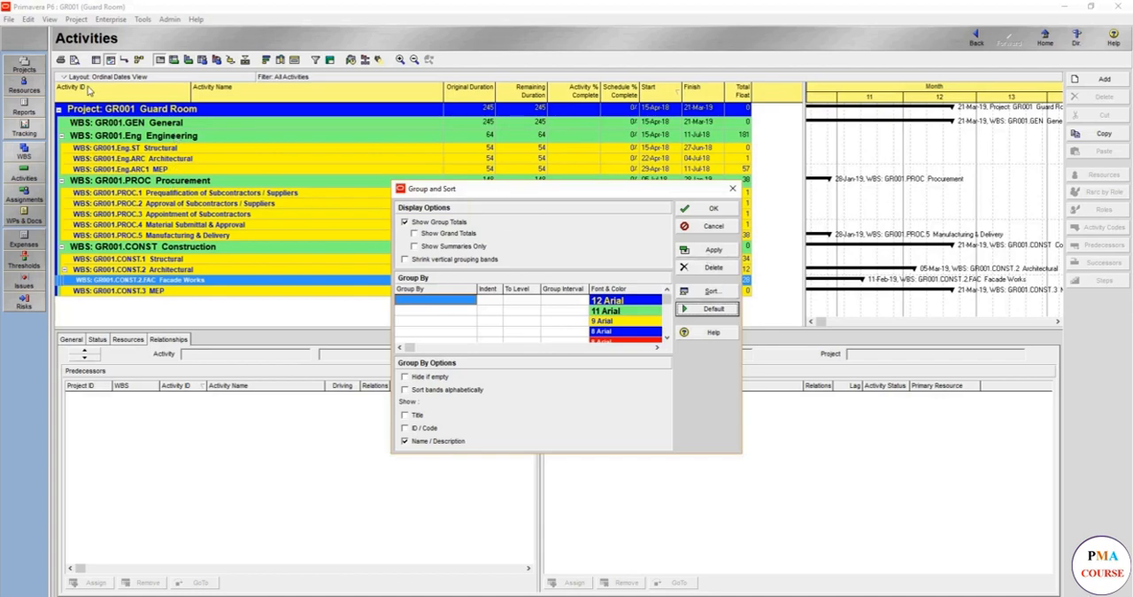
left_click(708, 249)
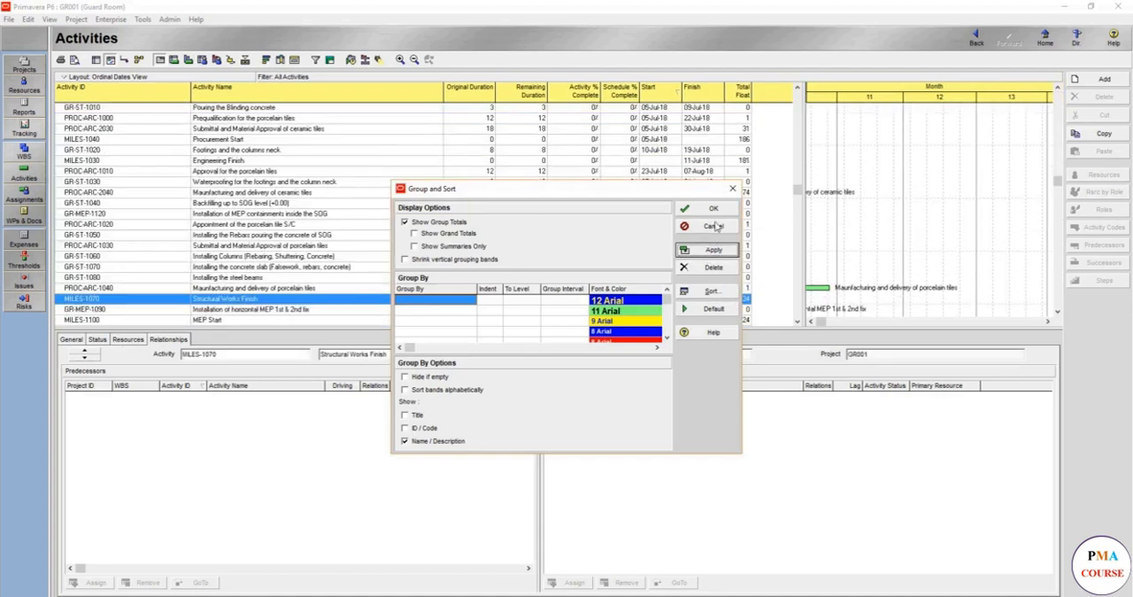
left_click(712, 207)
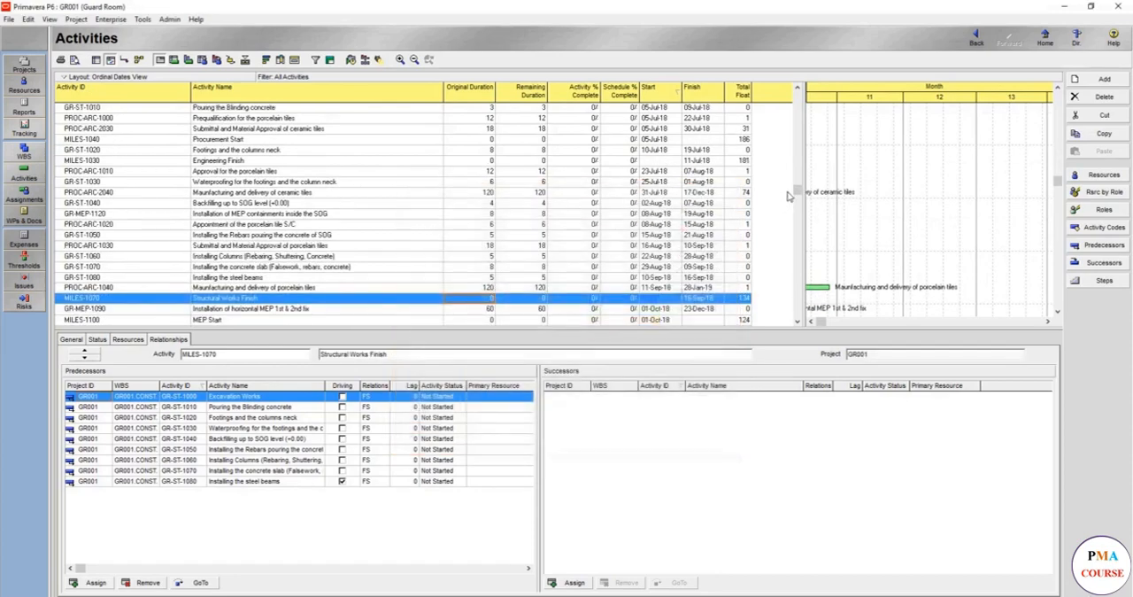
left_click_drag(796, 188, 789, 97)
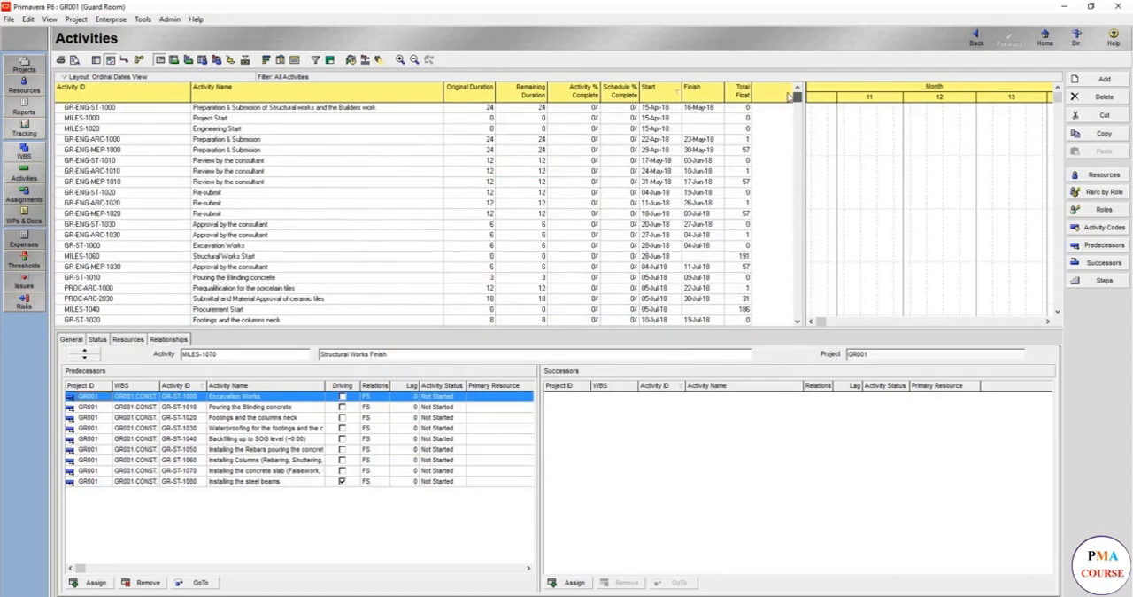
Group the activities by the 001- GR -ENG activity code, apply the grouping and accept it
right_click(512, 197)
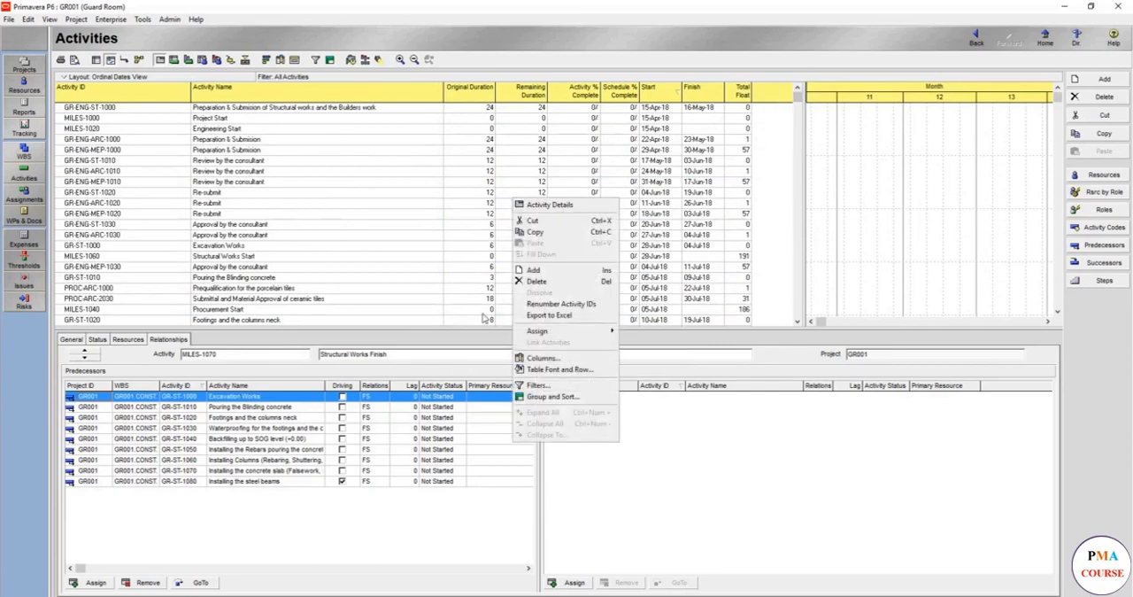
left_click(547, 397)
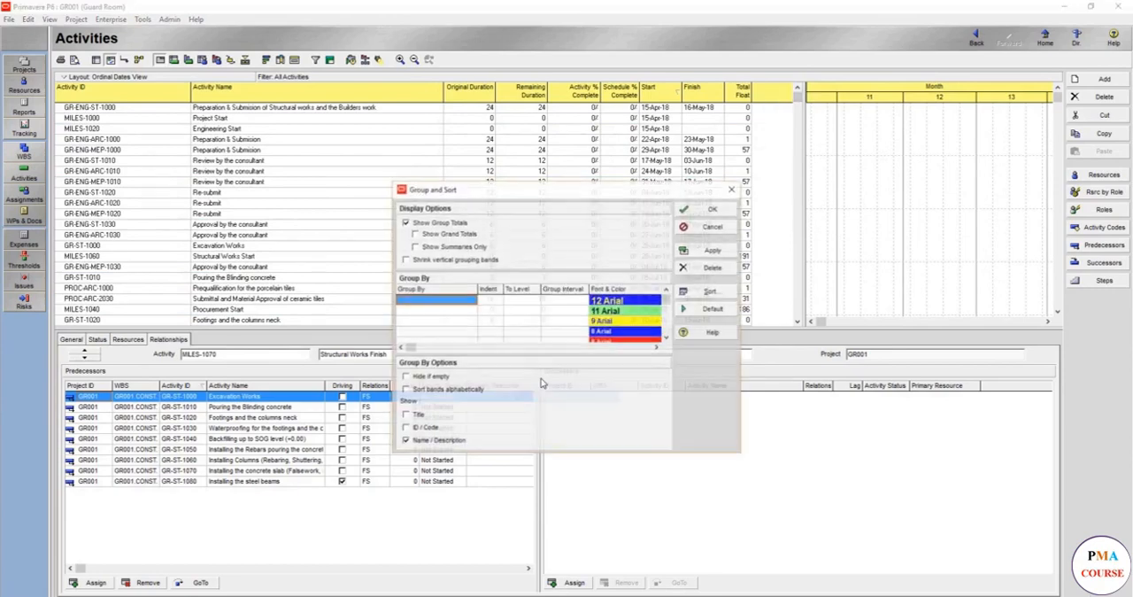
left_click(470, 301)
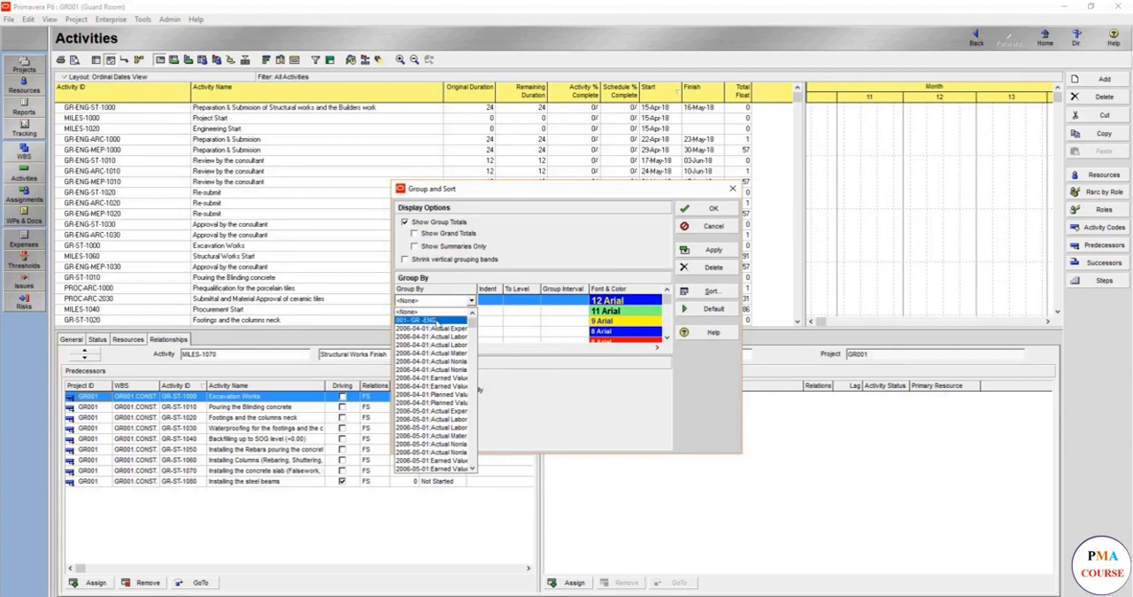
left_click(434, 321)
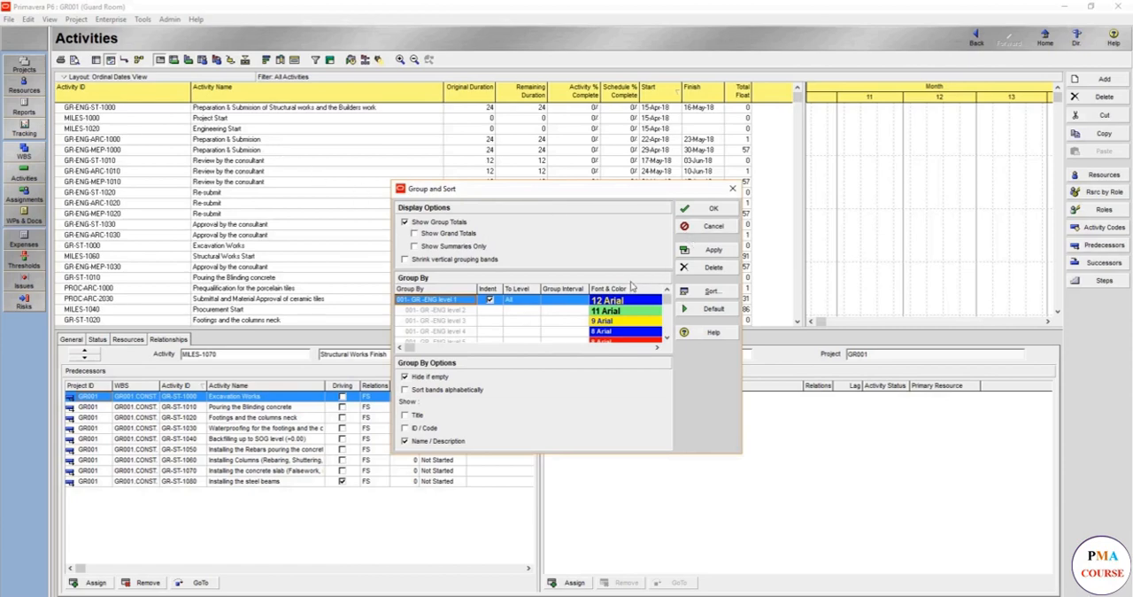
left_click(695, 250)
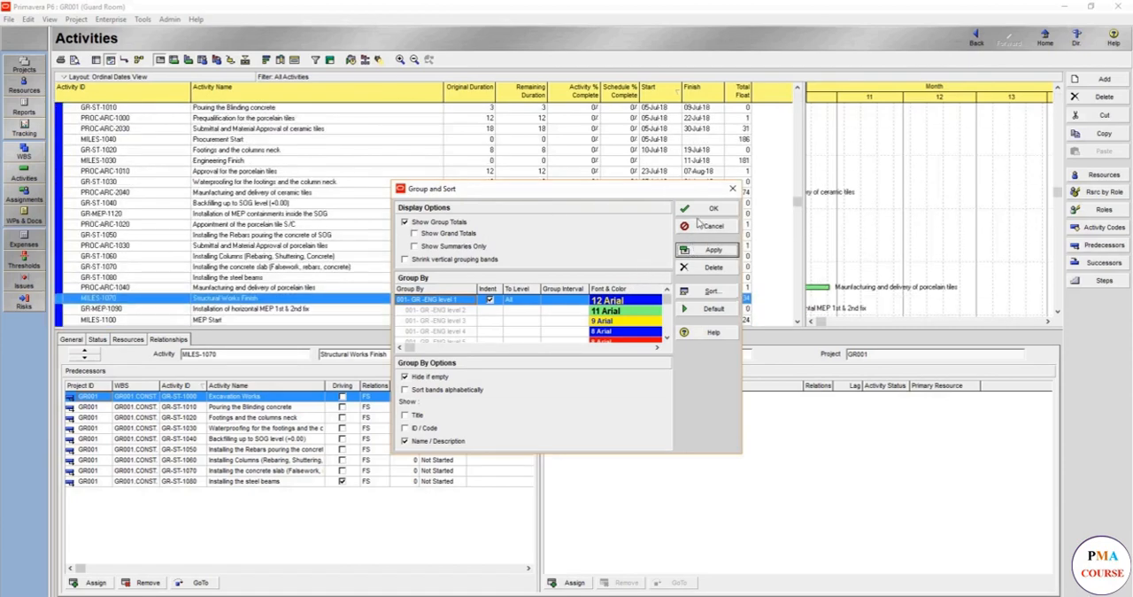
left_click(711, 209)
Collapse the grouping bands to 001- GR -ENG Level 1 and accept the change
right_click(510, 201)
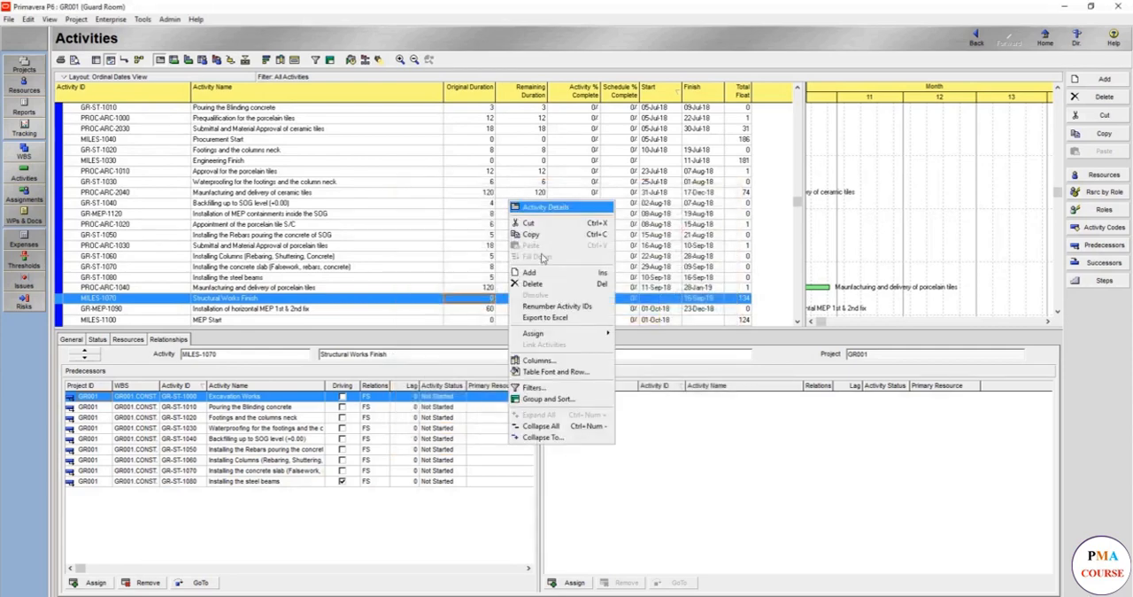
left_click(552, 438)
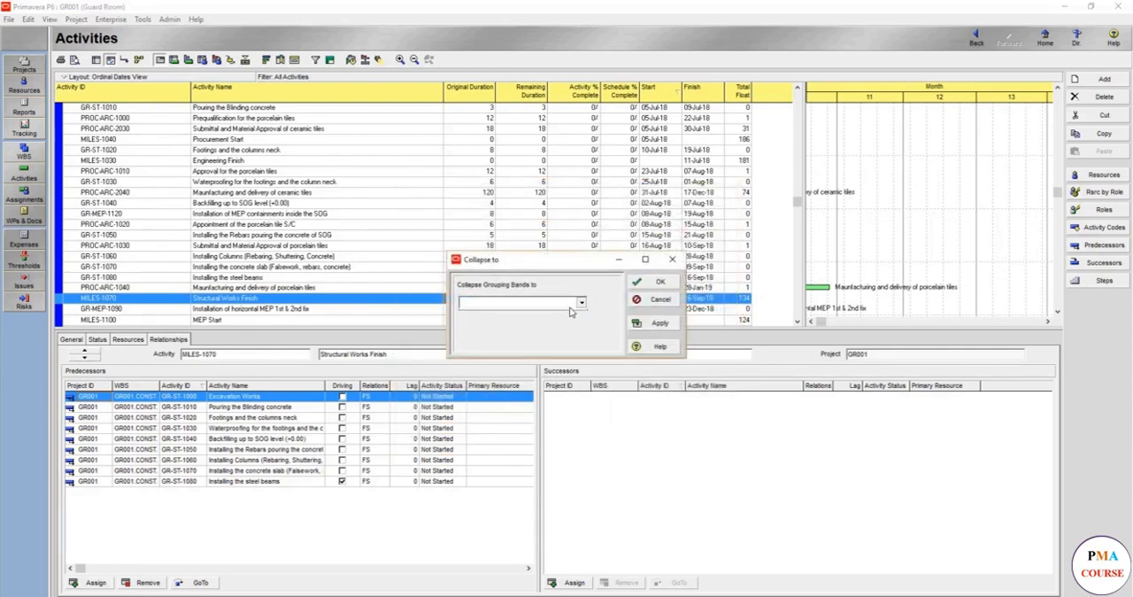
left_click(579, 302)
left_click(537, 314)
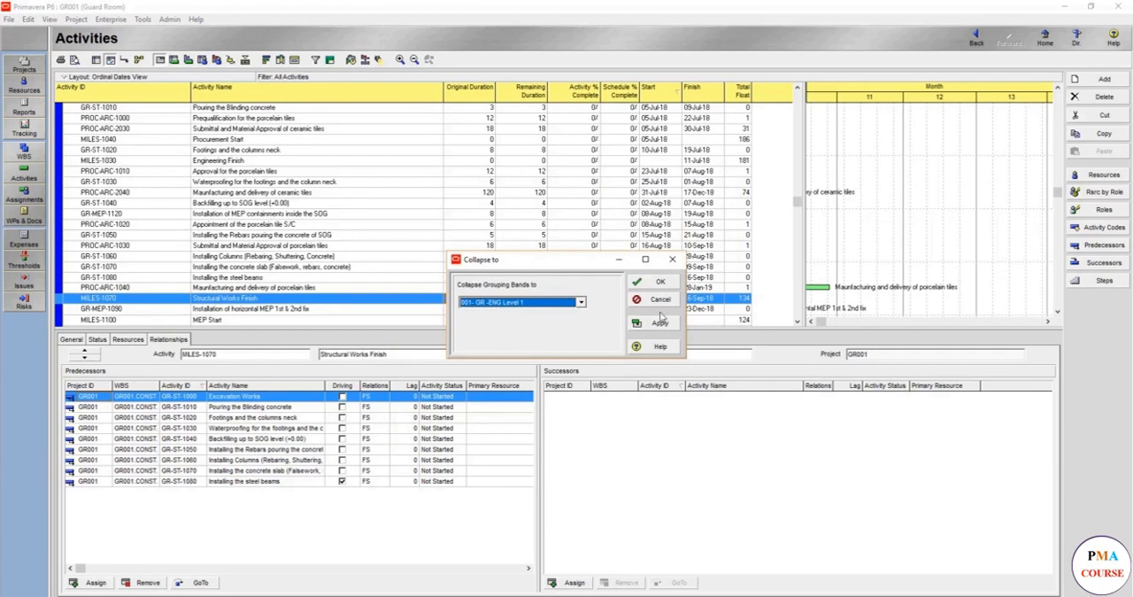
left_click(659, 322)
left_click(658, 282)
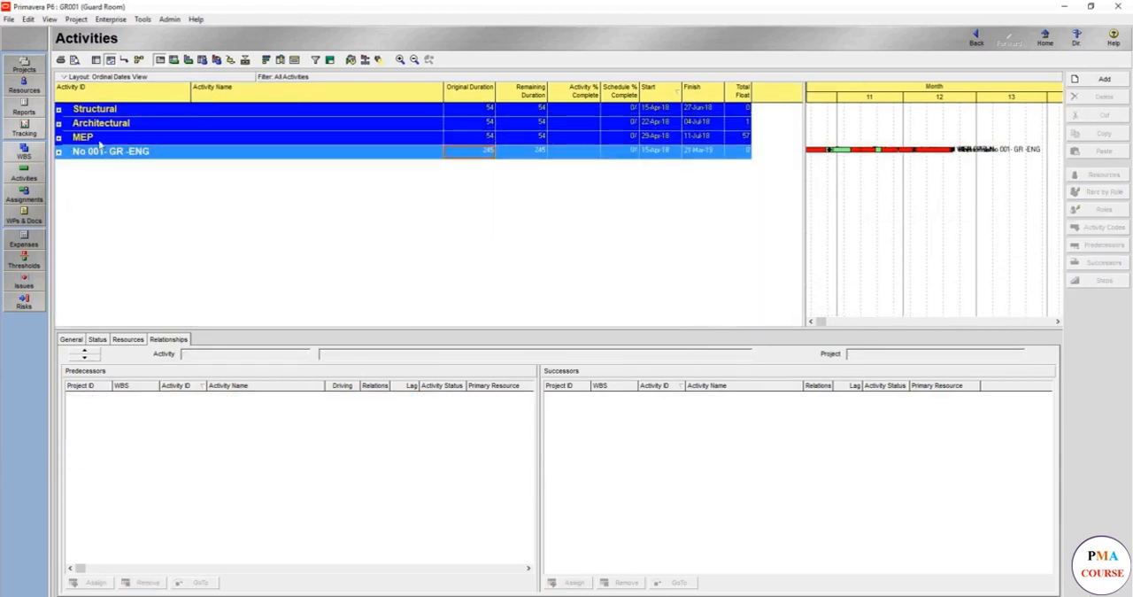
Examine the activities in the Structural, Architectural, MEP and No 001- GR -ENG bands by expanding and collapsing each one
double_click(125, 112)
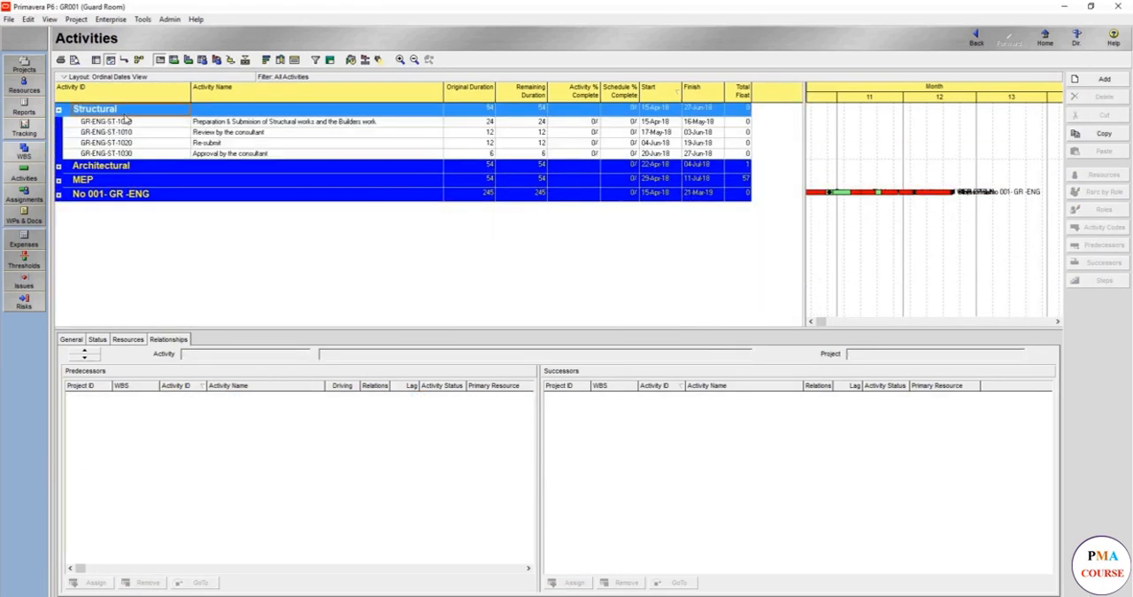
double_click(125, 112)
double_click(100, 124)
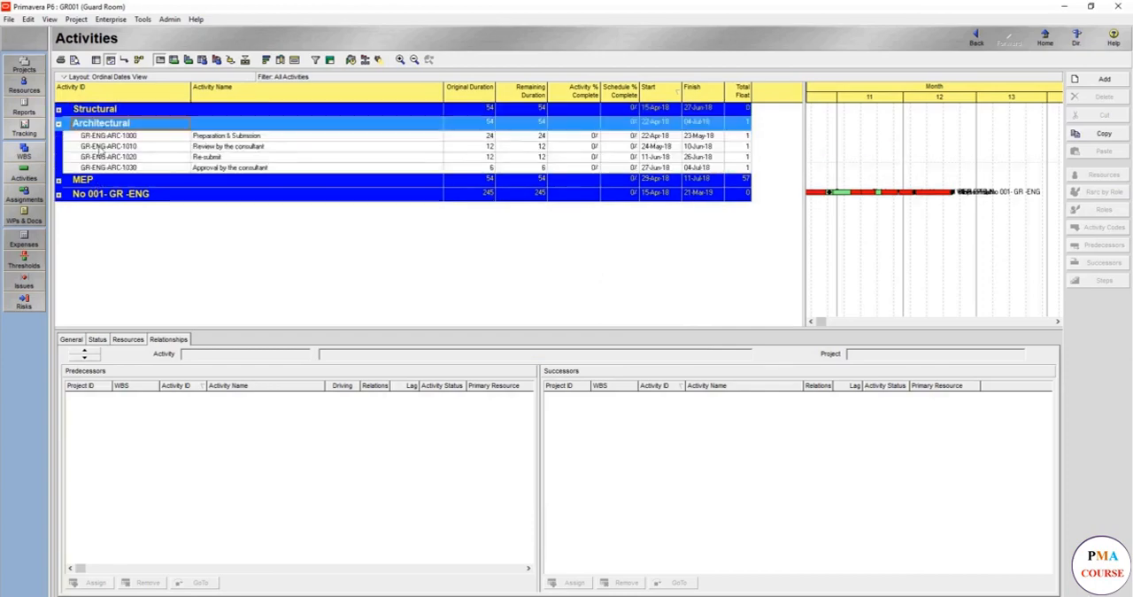
double_click(99, 124)
left_click(102, 139)
double_click(101, 139)
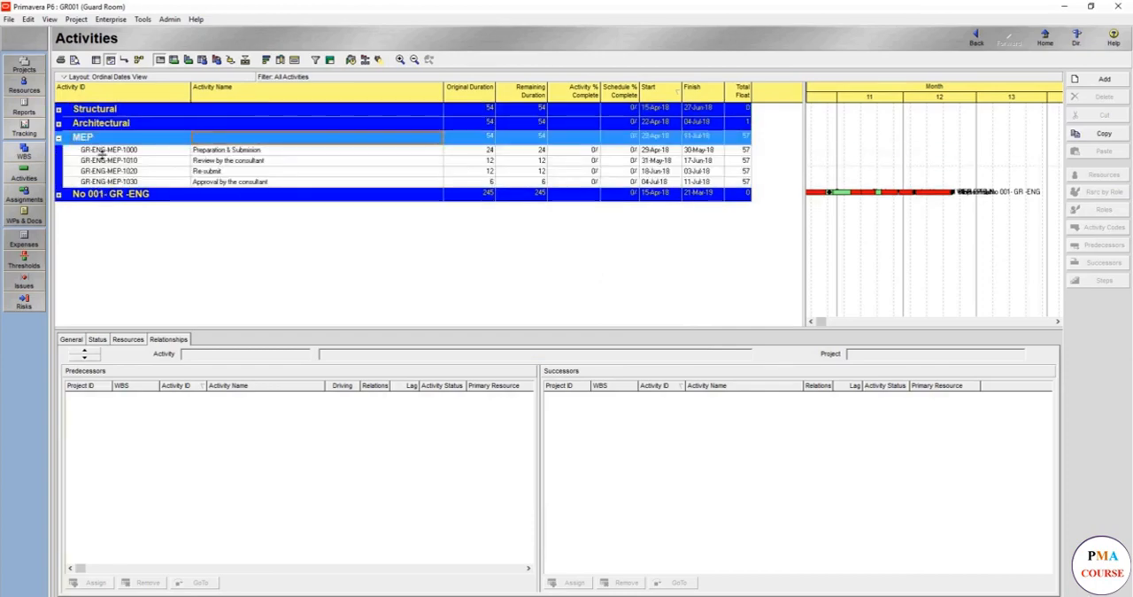
double_click(101, 139)
double_click(105, 152)
double_click(125, 152)
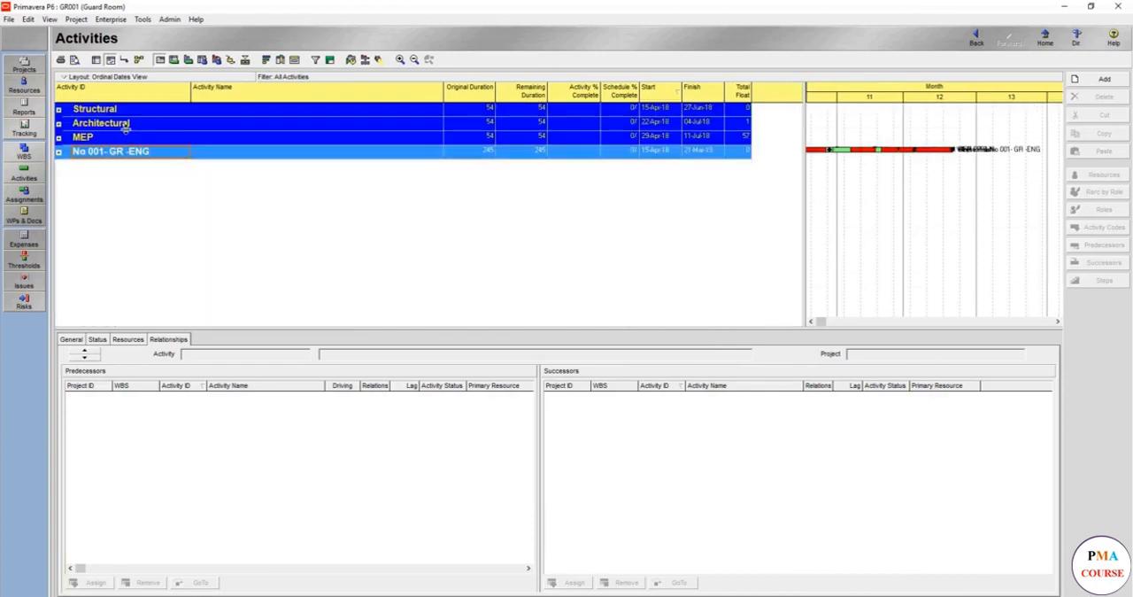
Reopen Group and Sort, browse the available Group By fields, and enlarge the dialog and its Group By column
right_click(216, 174)
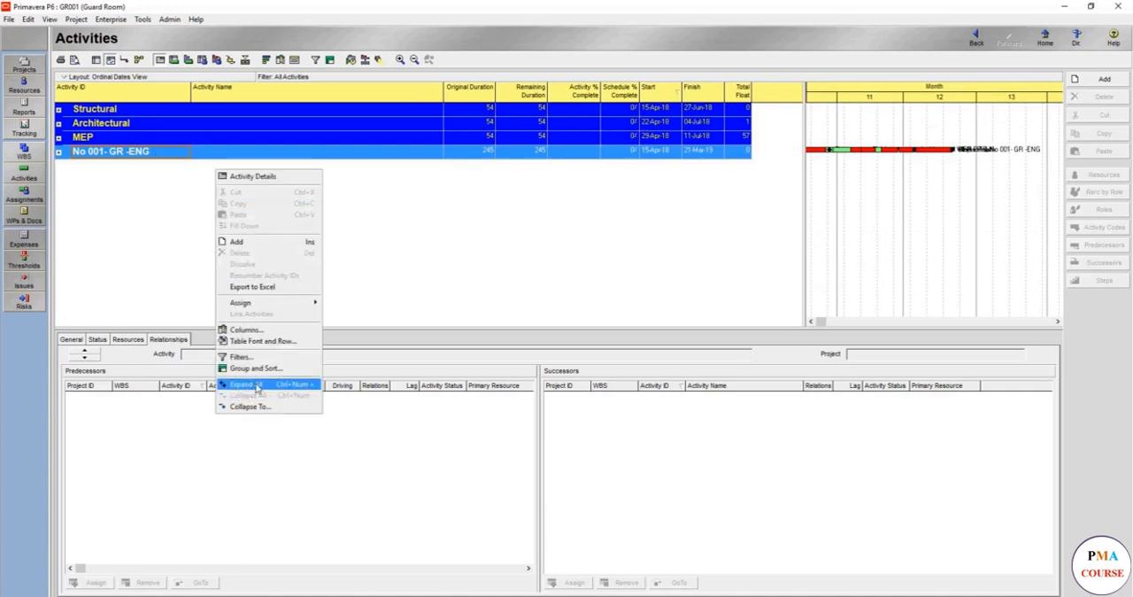
left_click(261, 372)
left_click(452, 302)
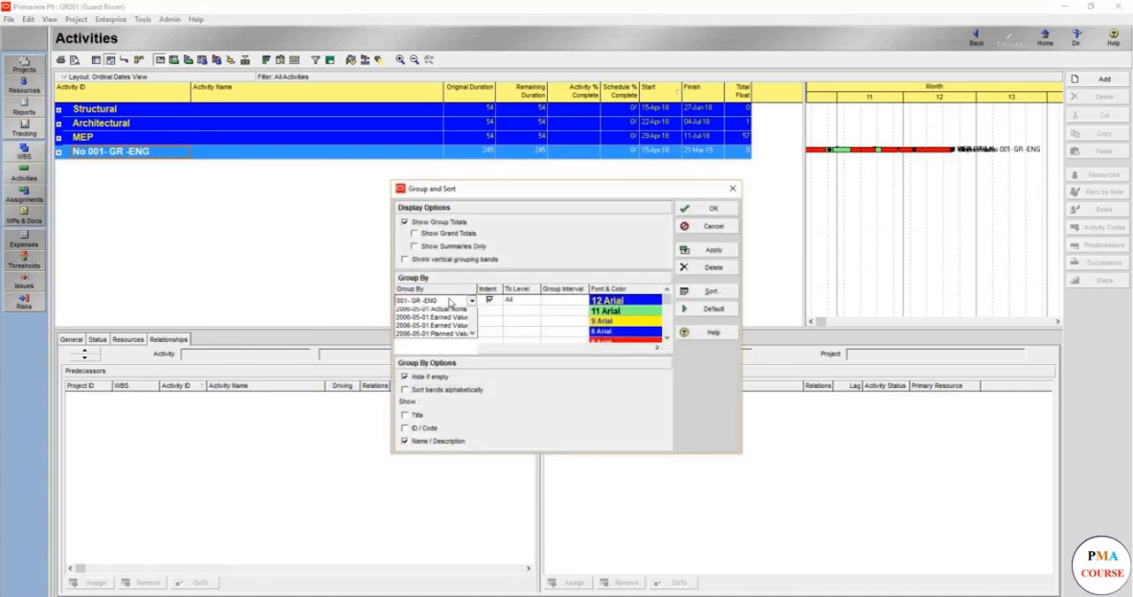
scroll(435, 372, "down", 3)
scroll(436, 357, "down", 15)
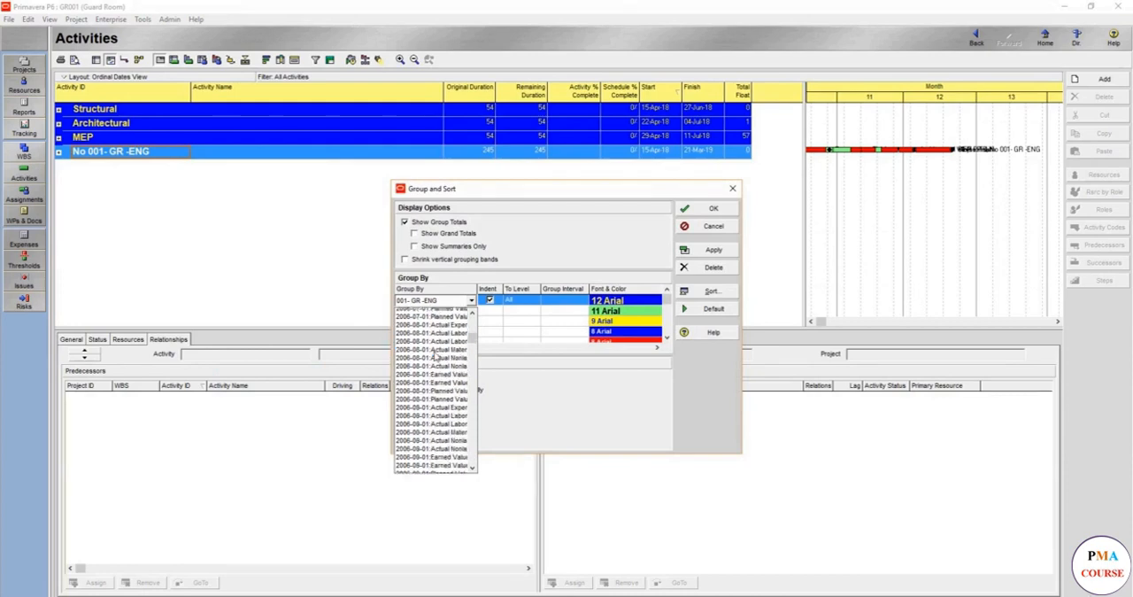
scroll(435, 357, "down", 15)
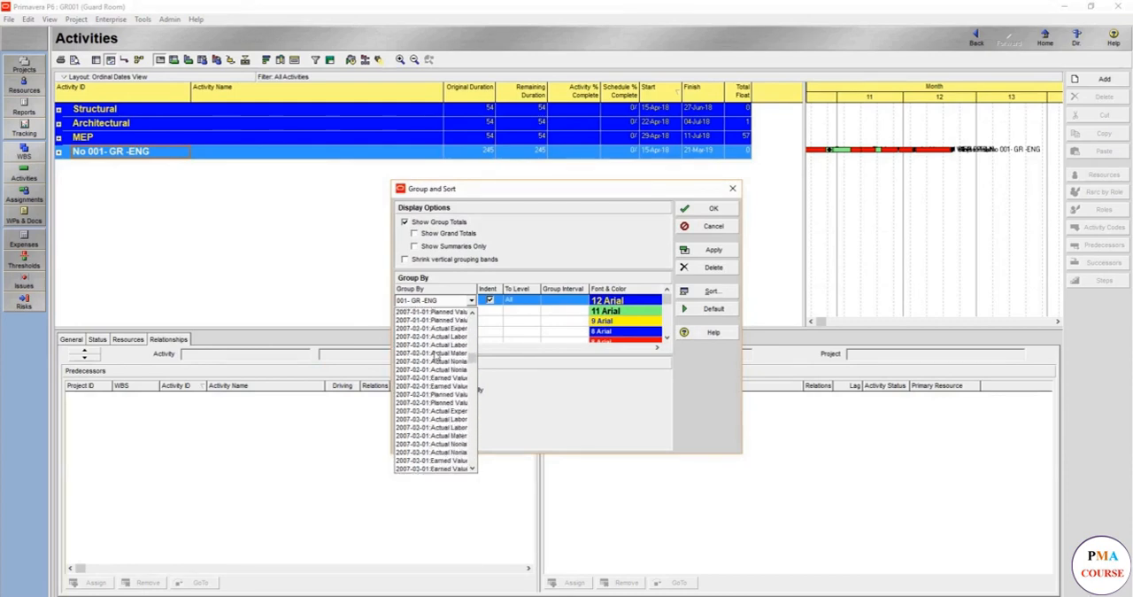
left_click(405, 188)
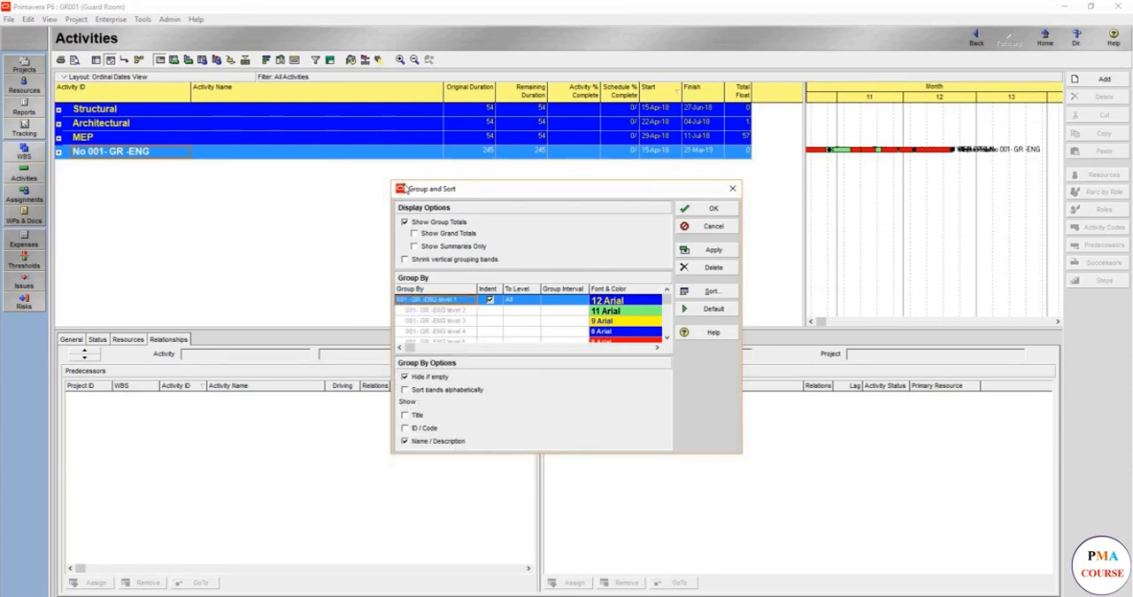
left_click_drag(392, 177, 103, 156)
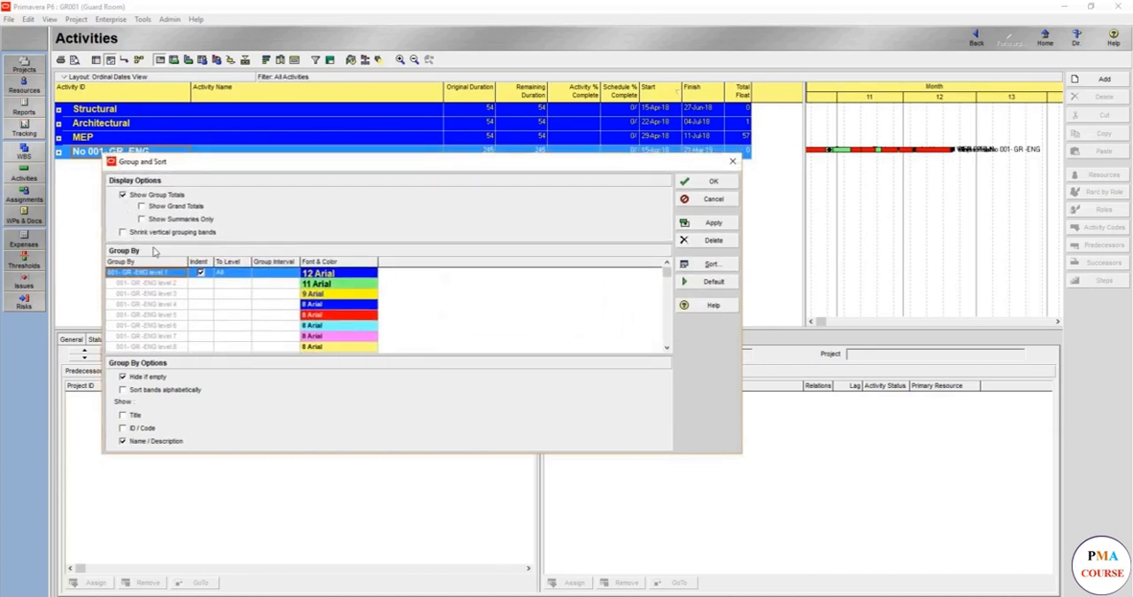
left_click_drag(187, 259, 333, 260)
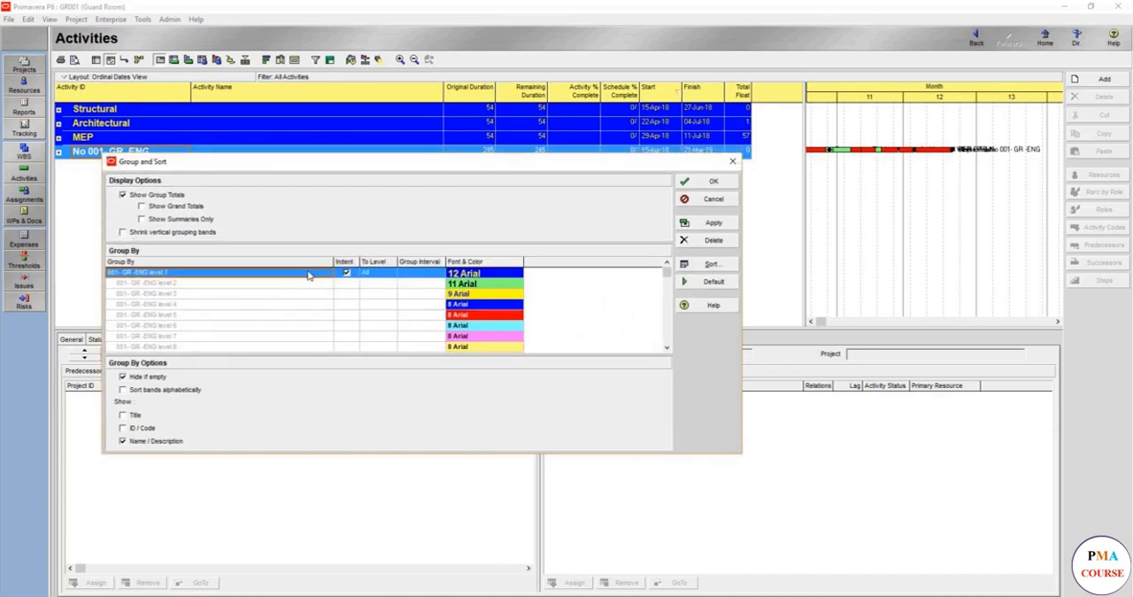
Replace the 001- GR -ENG grouping with Activity Type from the Group By fields and apply it
left_click(308, 276)
scroll(308, 276, "down", 5)
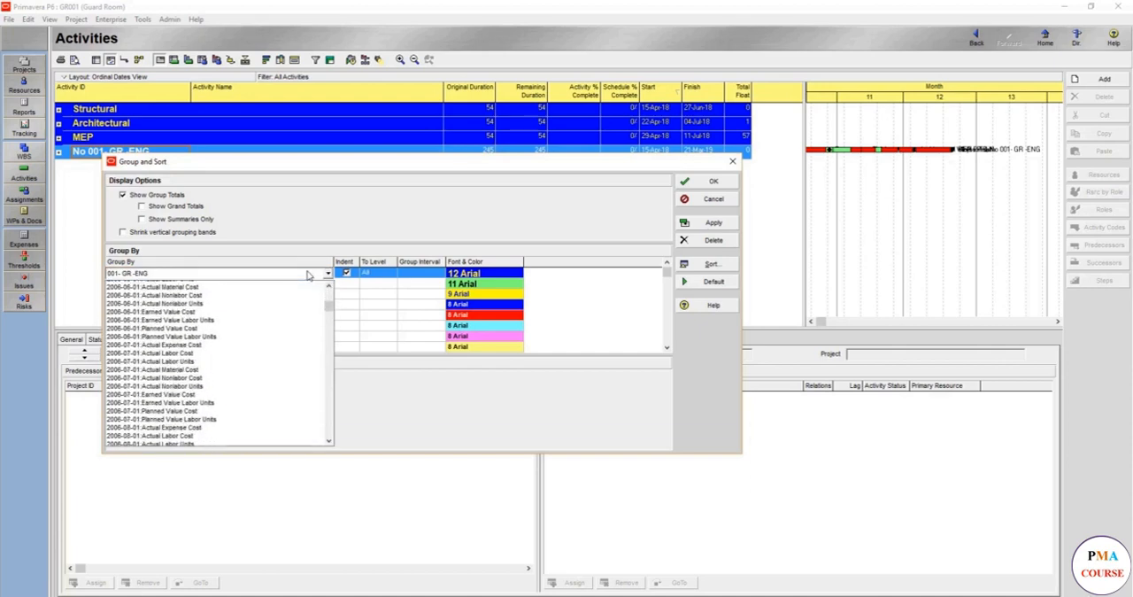
scroll(308, 275, "down", 15)
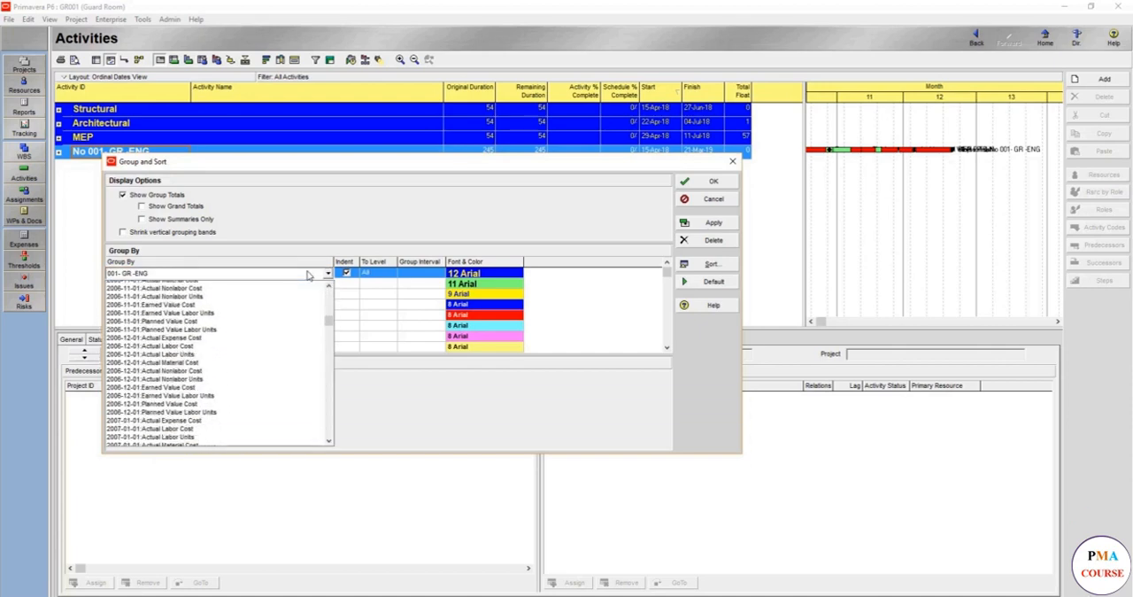
scroll(308, 276, "down", 13)
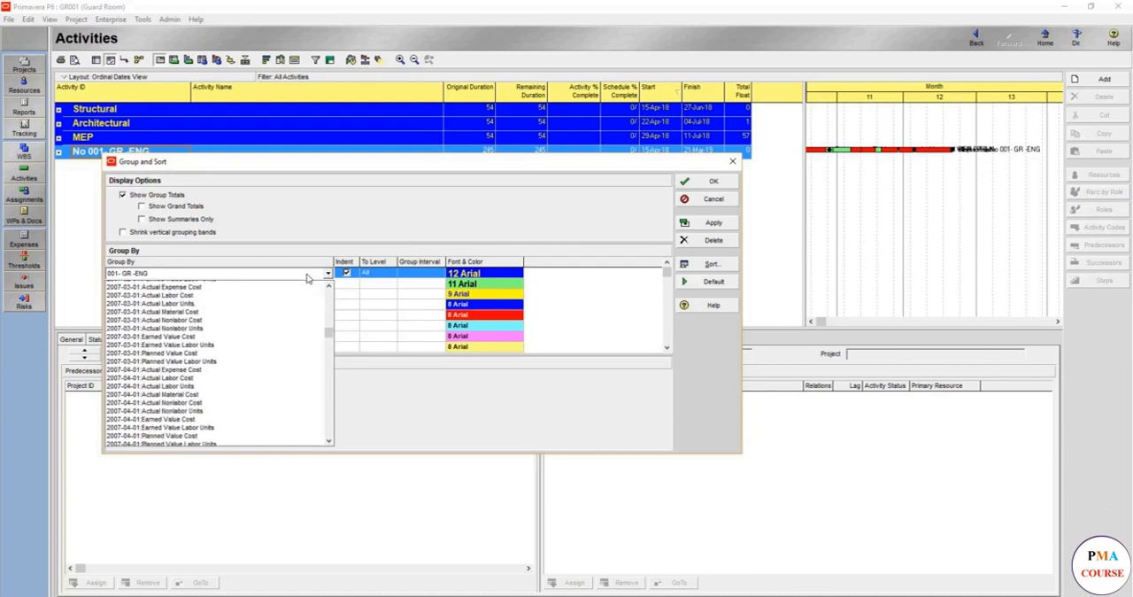
scroll(308, 277, "down", 3)
scroll(308, 277, "down", 10)
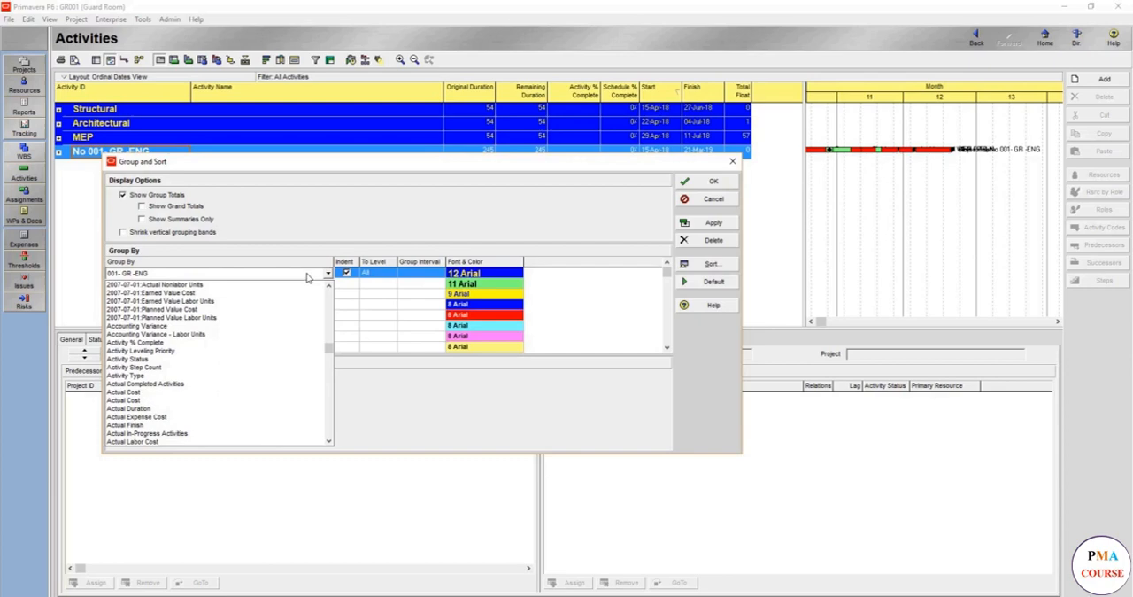
scroll(283, 318, "up", 1)
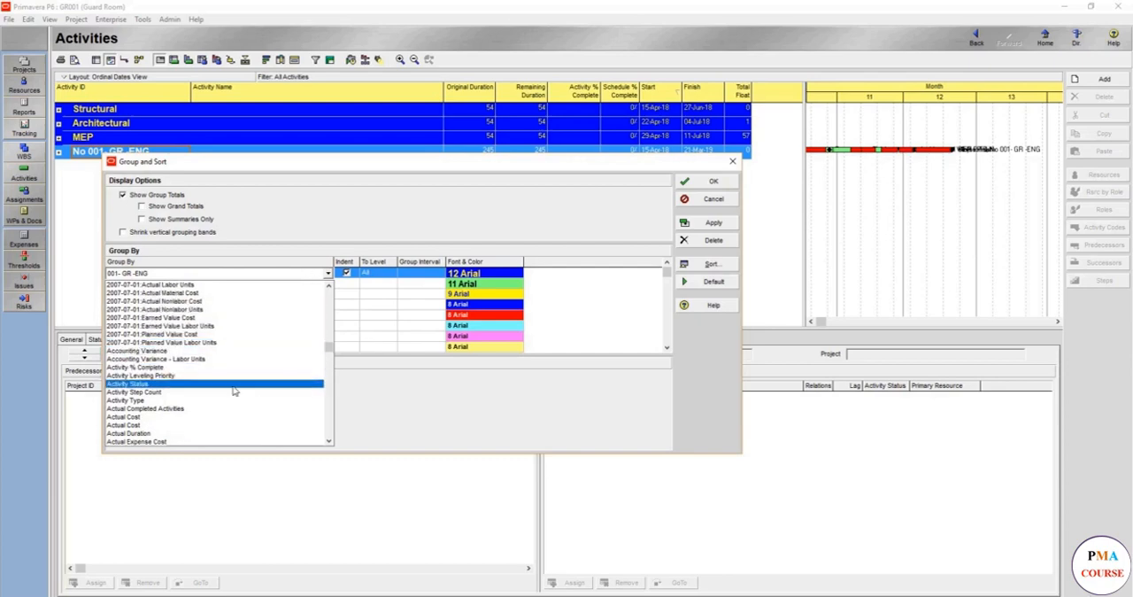
scroll(233, 390, "down", 10)
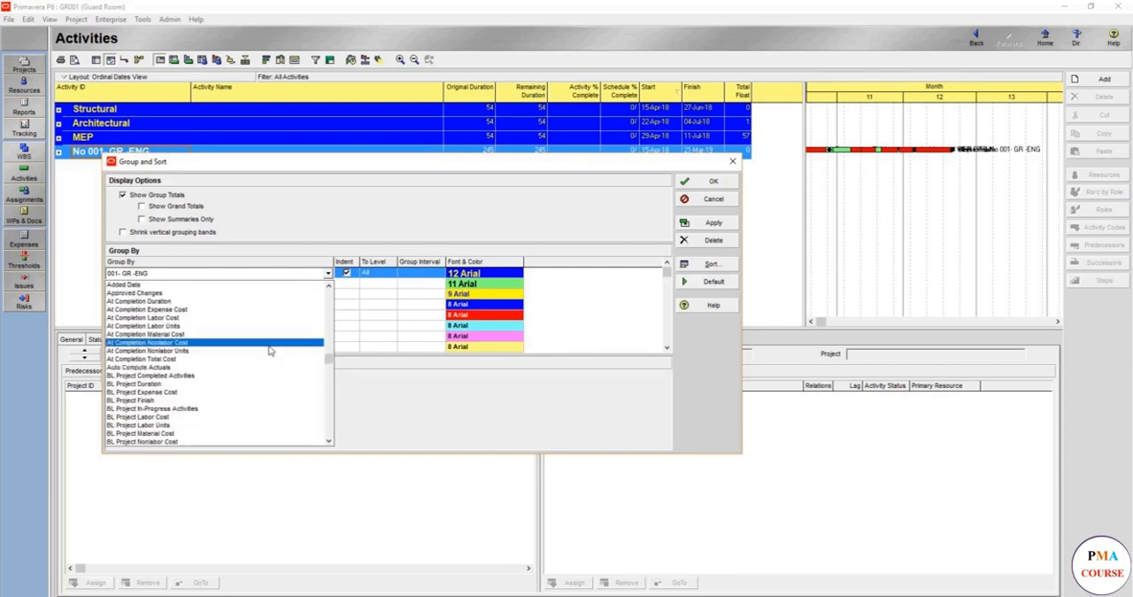
scroll(269, 351, "down", 10)
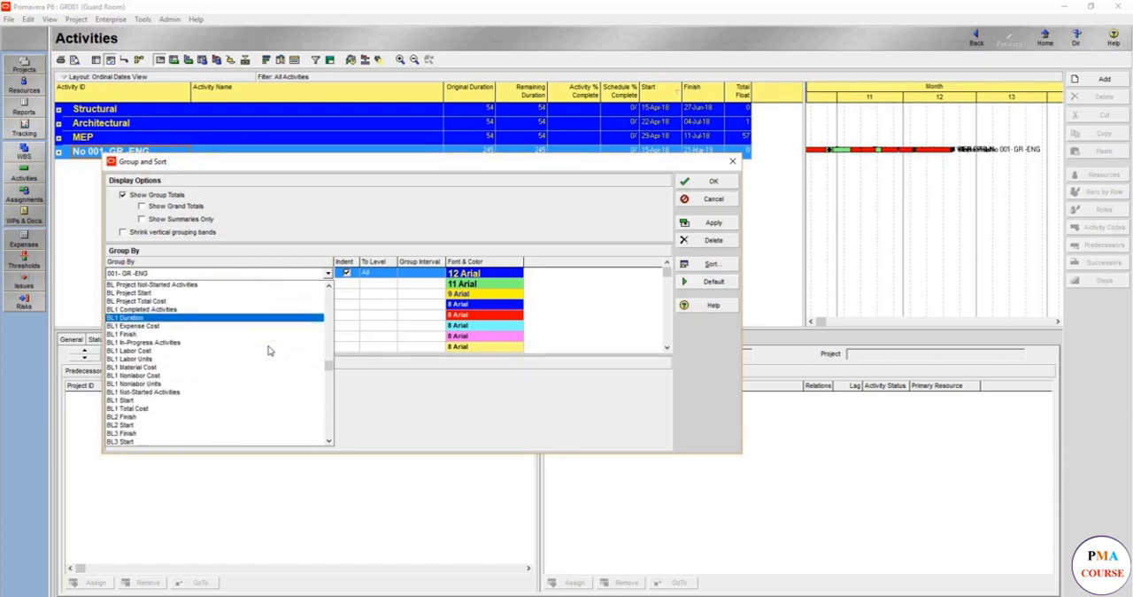
scroll(269, 350, "down", 5)
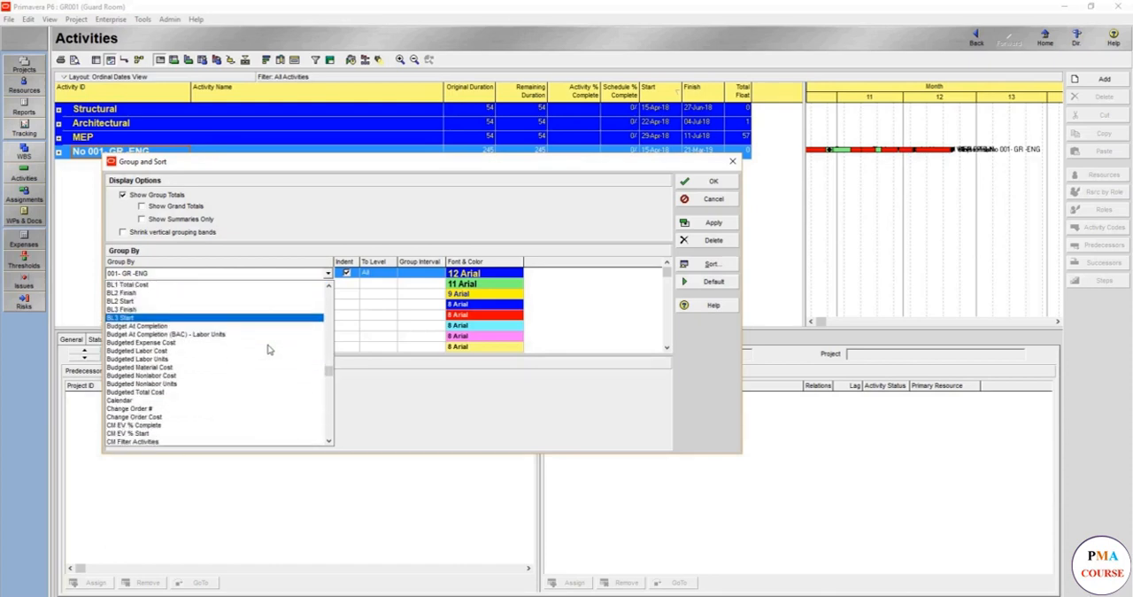
scroll(259, 352, "up", 6)
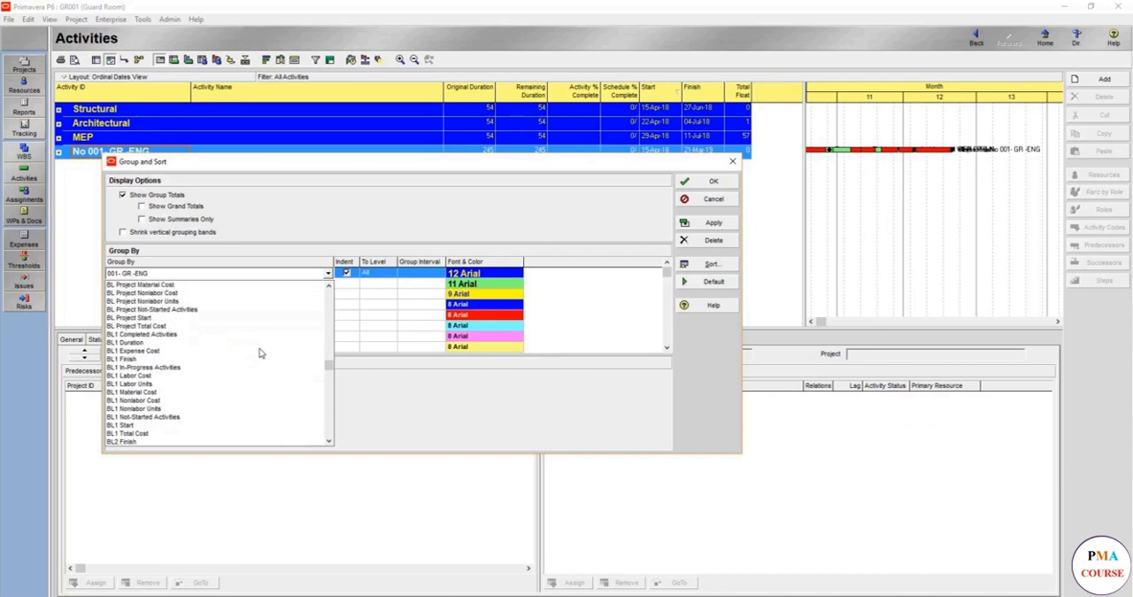
scroll(259, 353, "up", 5)
scroll(259, 352, "up", 5)
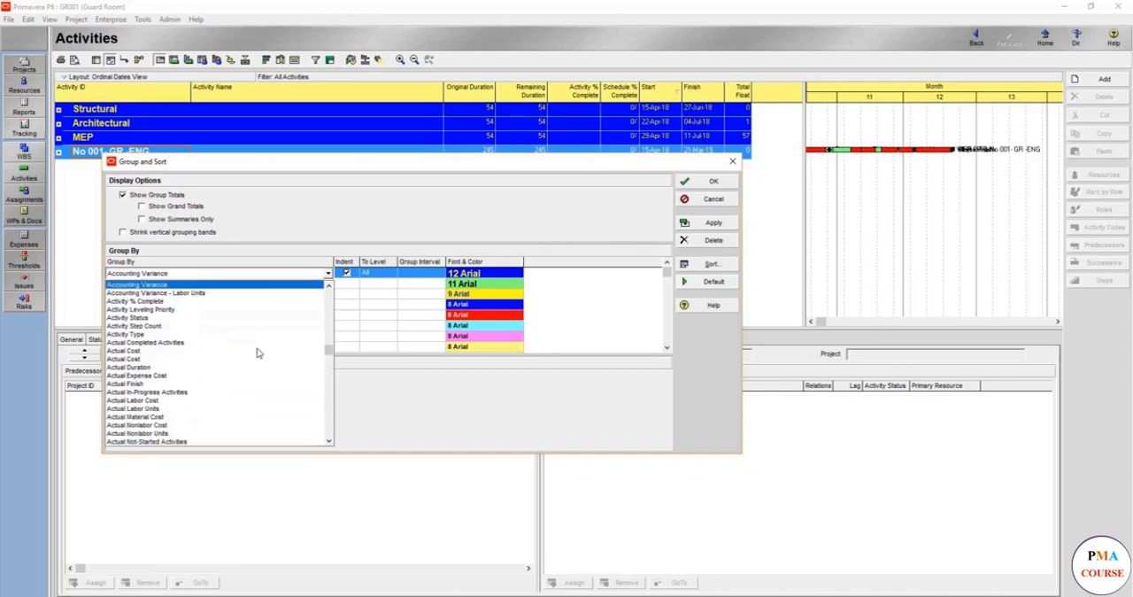
left_click(210, 331)
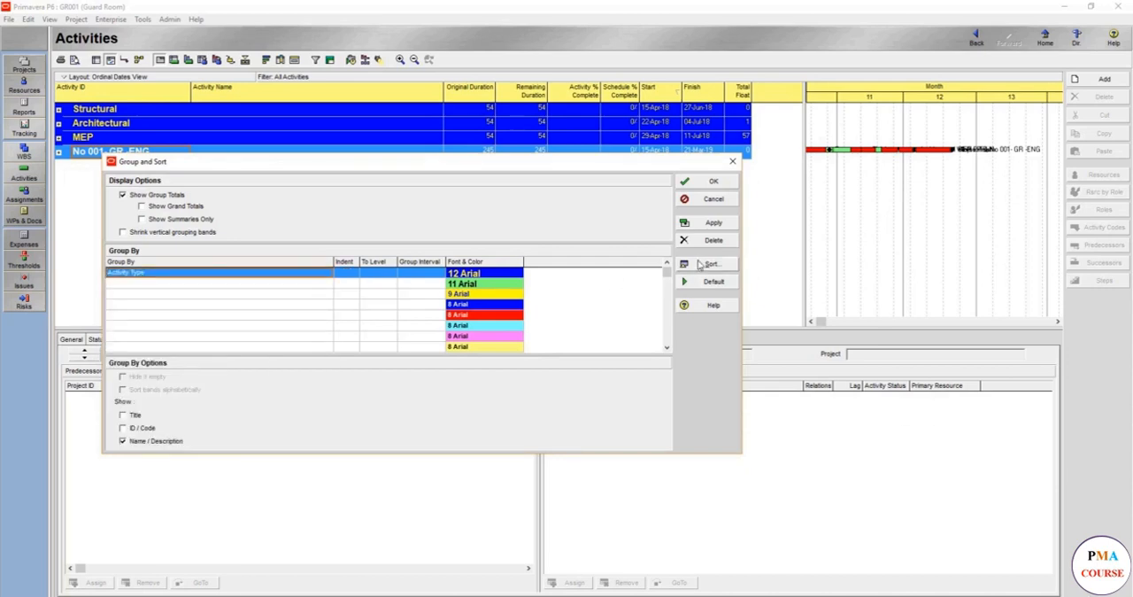
left_click(706, 222)
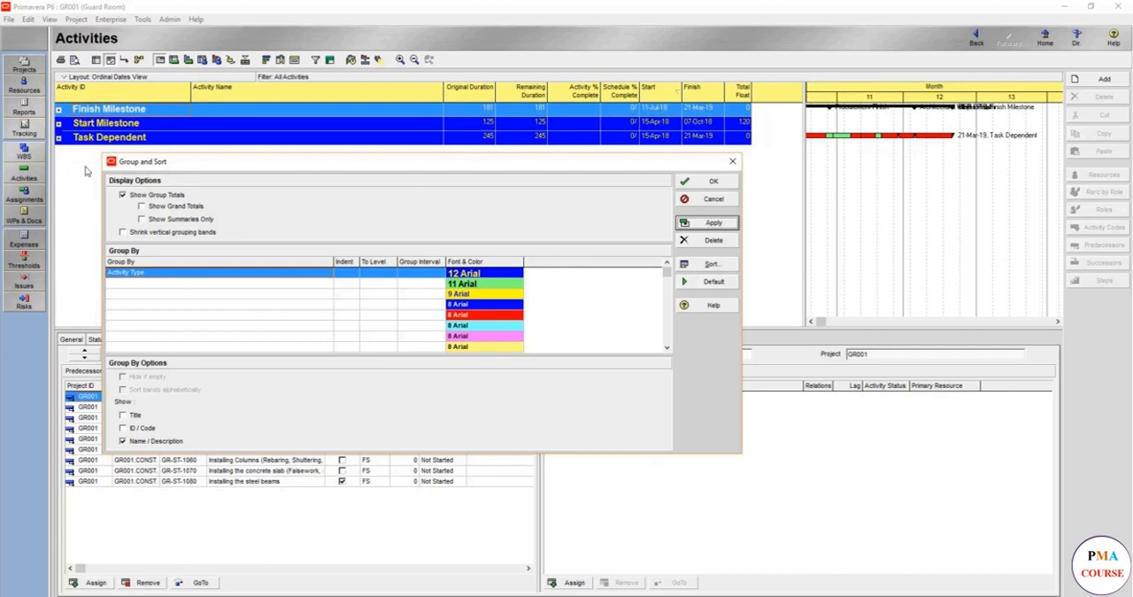
Set the first grouping level to the 001- GR -ENG activity code and turn off its Indent option
left_click(134, 274)
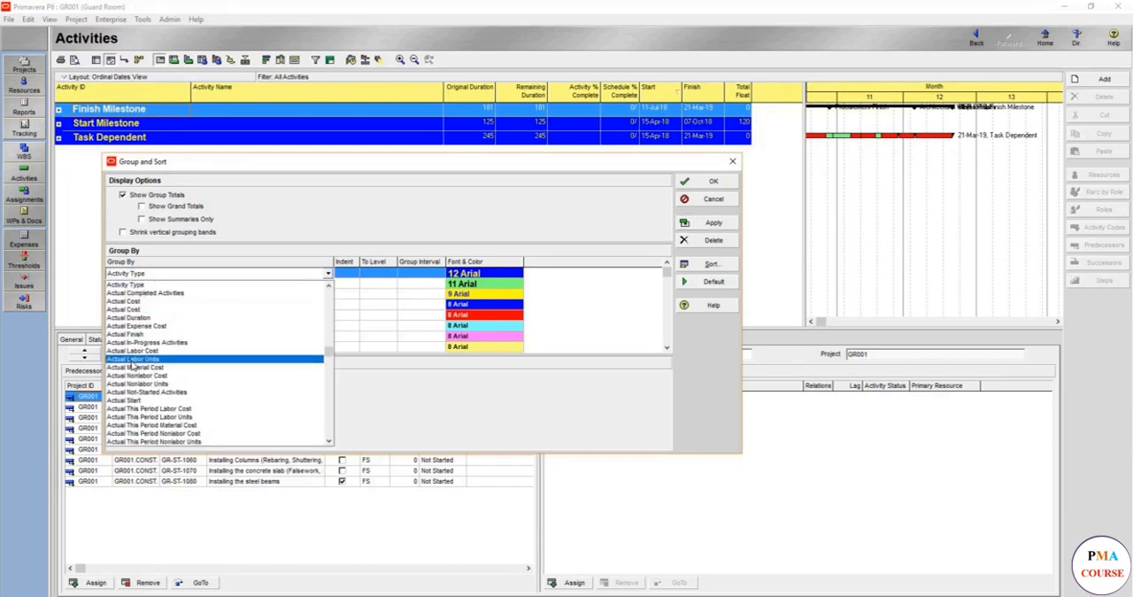
scroll(131, 361, "down", 6)
scroll(159, 354, "up", 1)
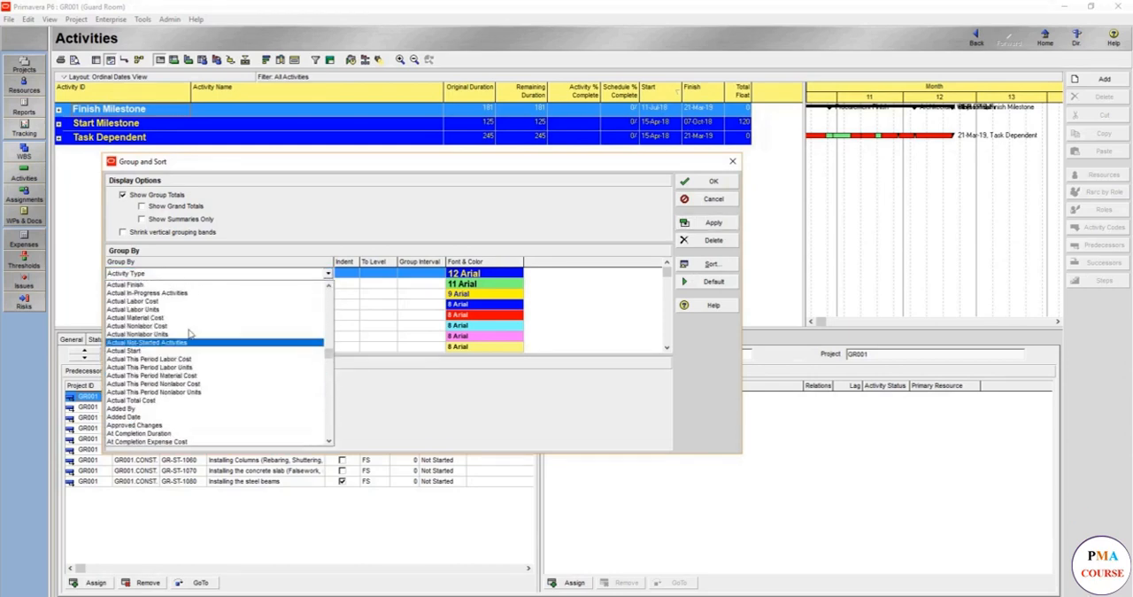
left_click(363, 318)
left_click(324, 275)
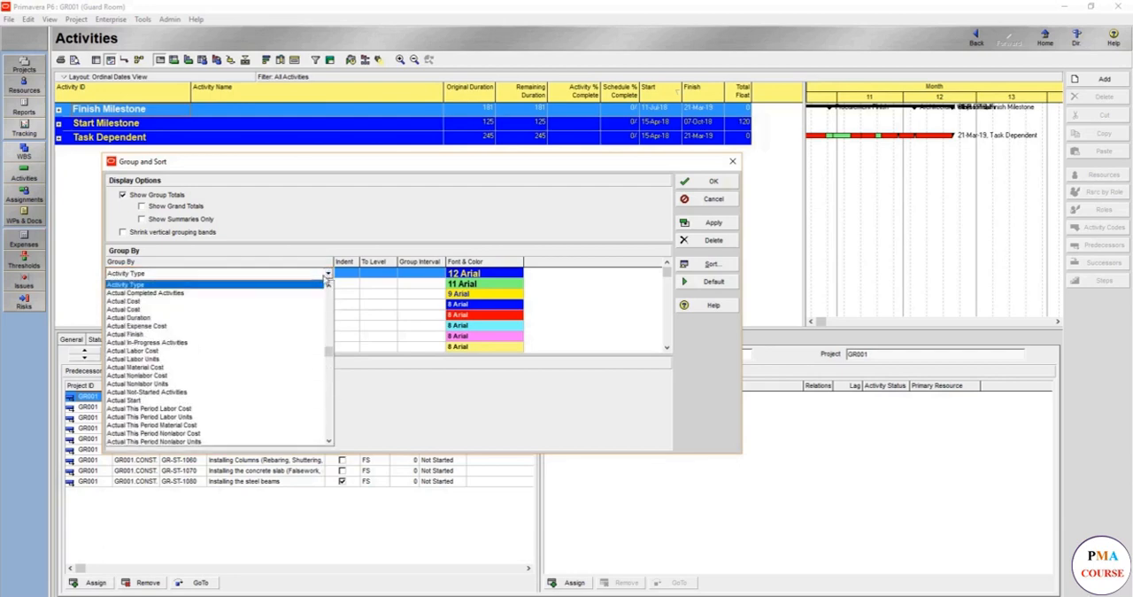
scroll(328, 353, "up", 6)
scroll(328, 353, "up", 4)
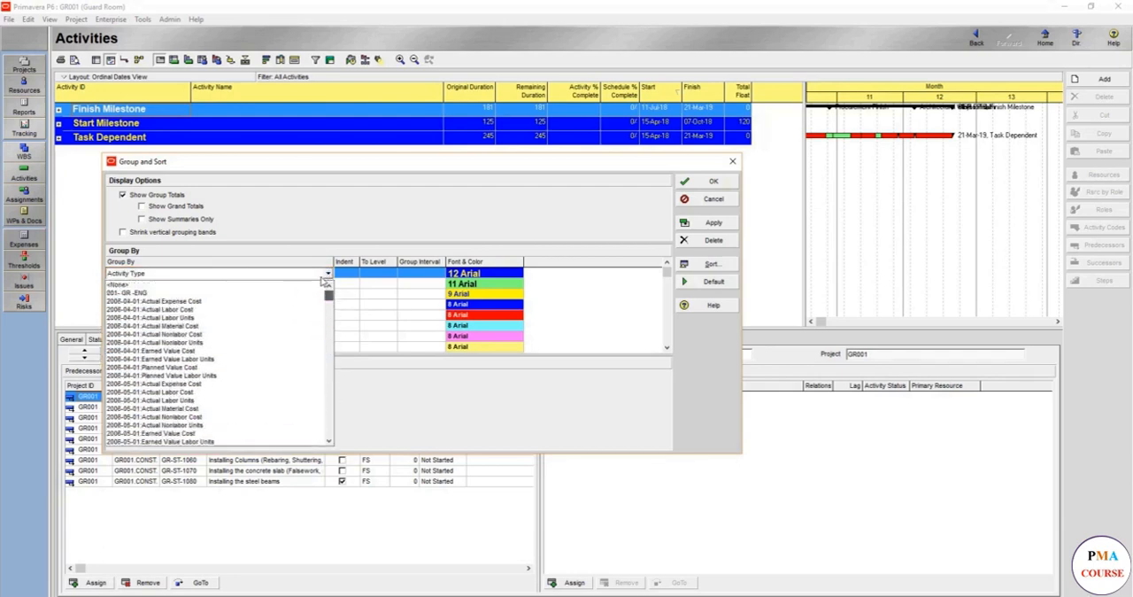
left_click(253, 286)
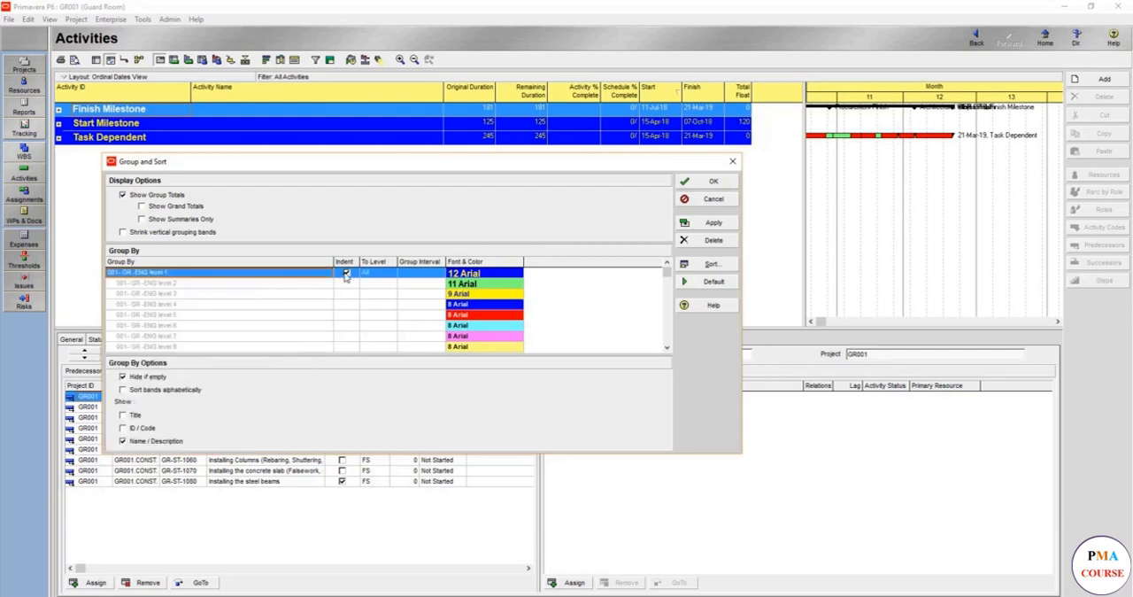
left_click(346, 273)
Add Activity Type as the second grouping level, apply the grouping and close Group and Sort
left_click(312, 284)
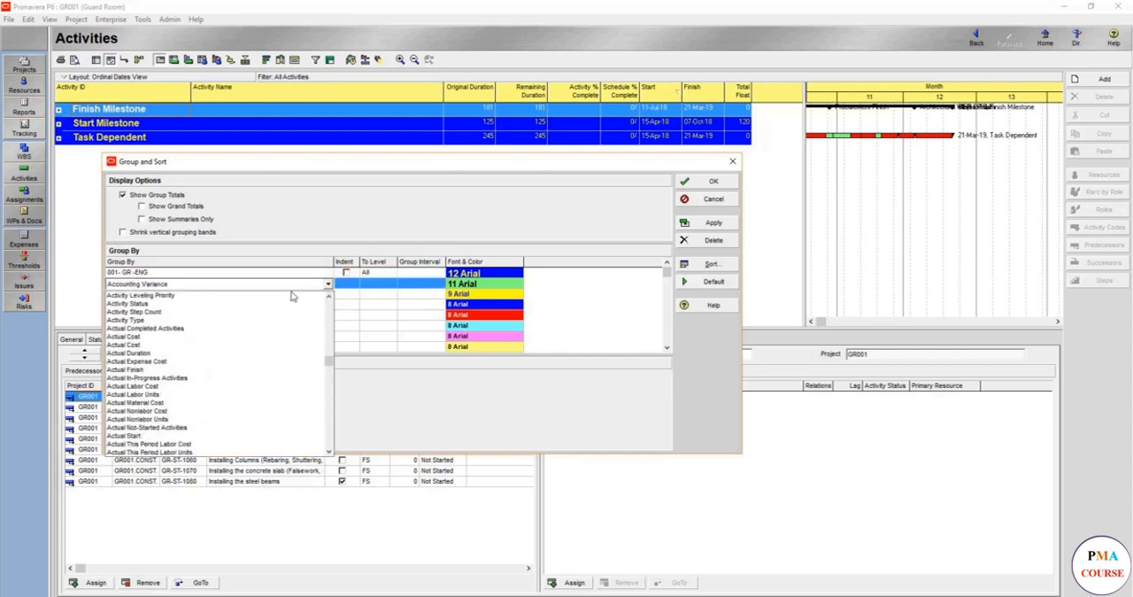
key("a")
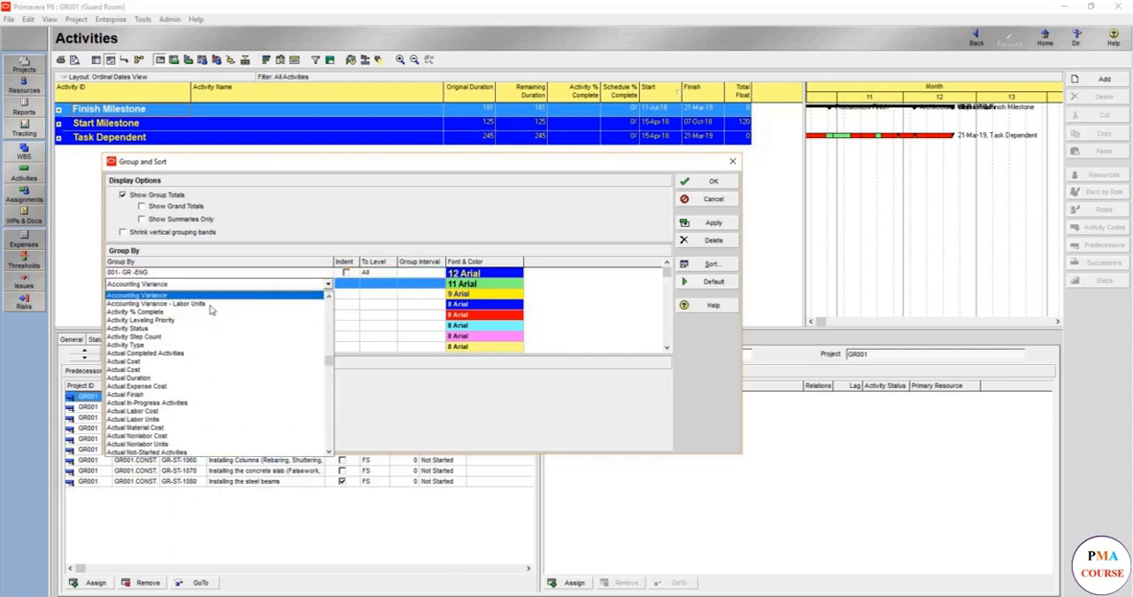
left_click(156, 345)
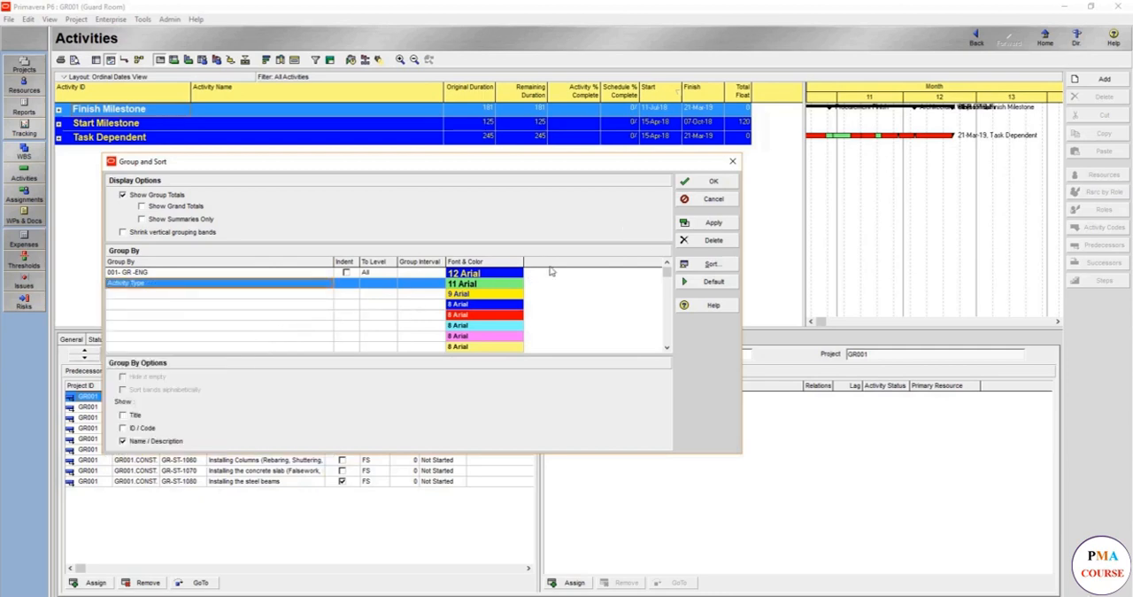
left_click(718, 226)
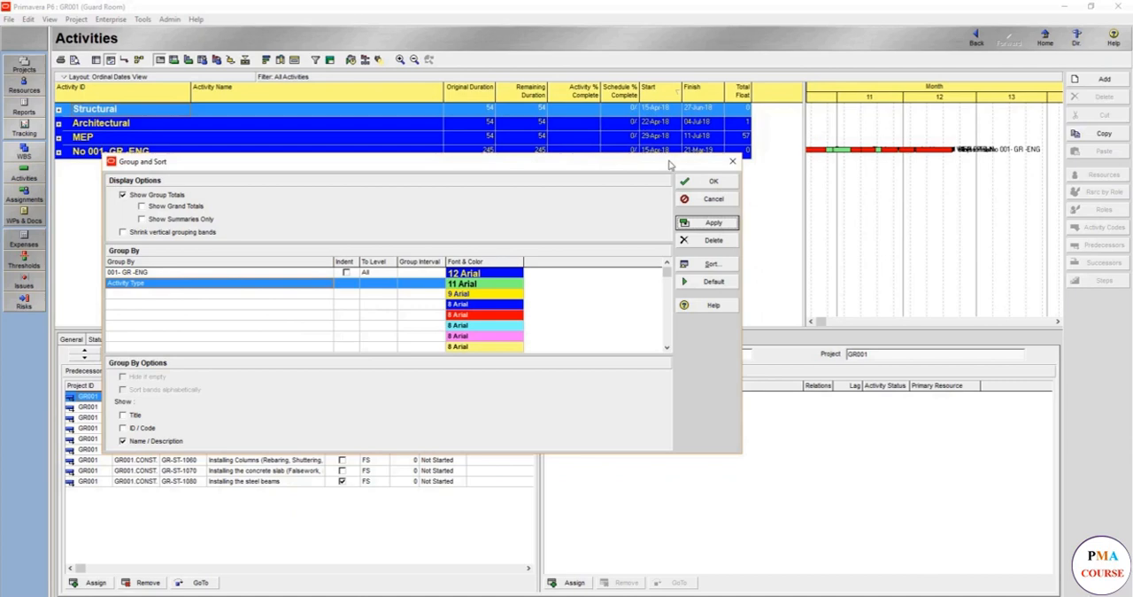
left_click(707, 199)
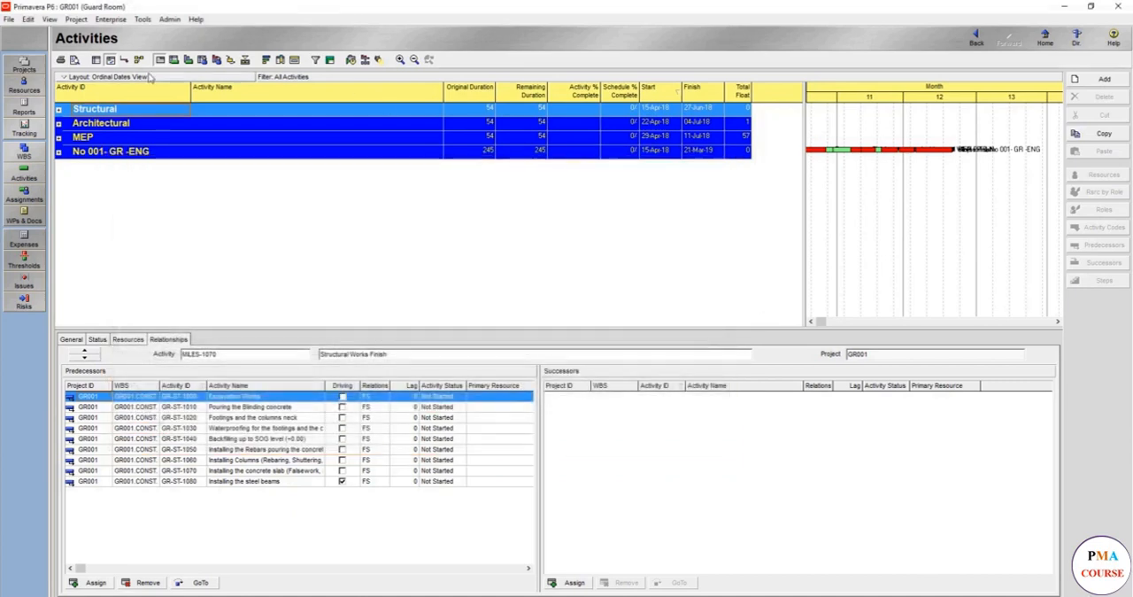
Expand the Structural and No 001- GR -ENG bands to examine their activity type subgroups
left_click(59, 109)
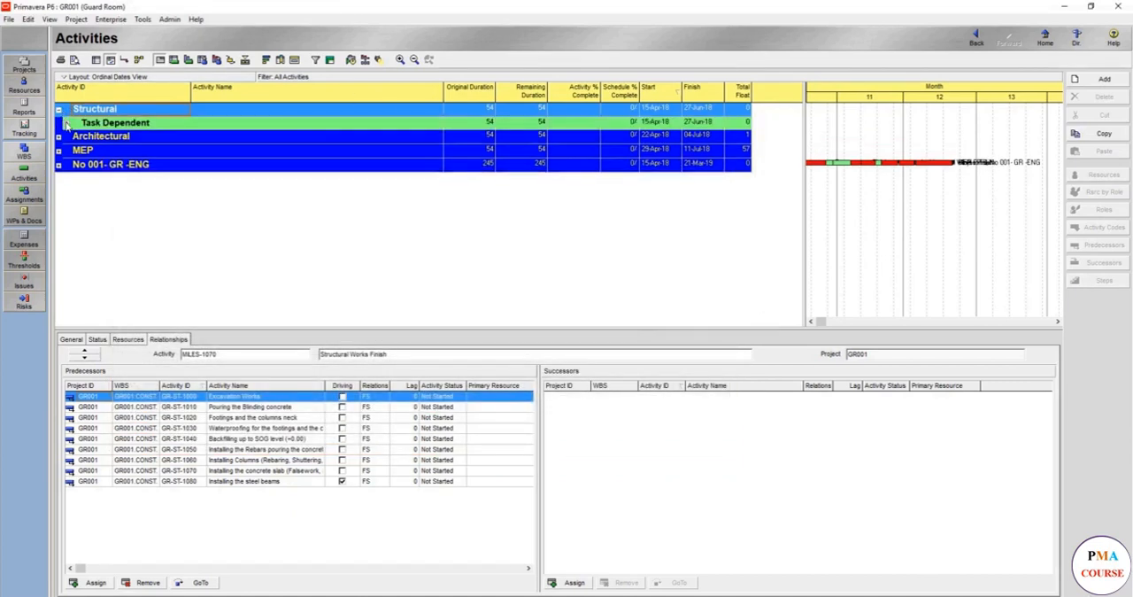
left_click(66, 123)
left_click(66, 123)
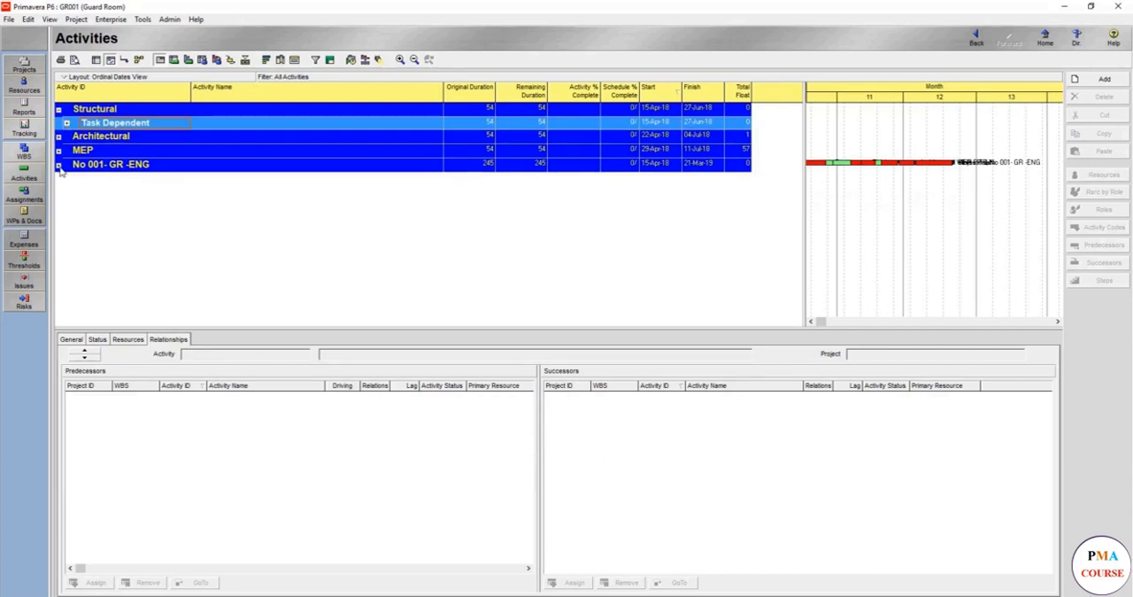
left_click(58, 165)
left_click(94, 182)
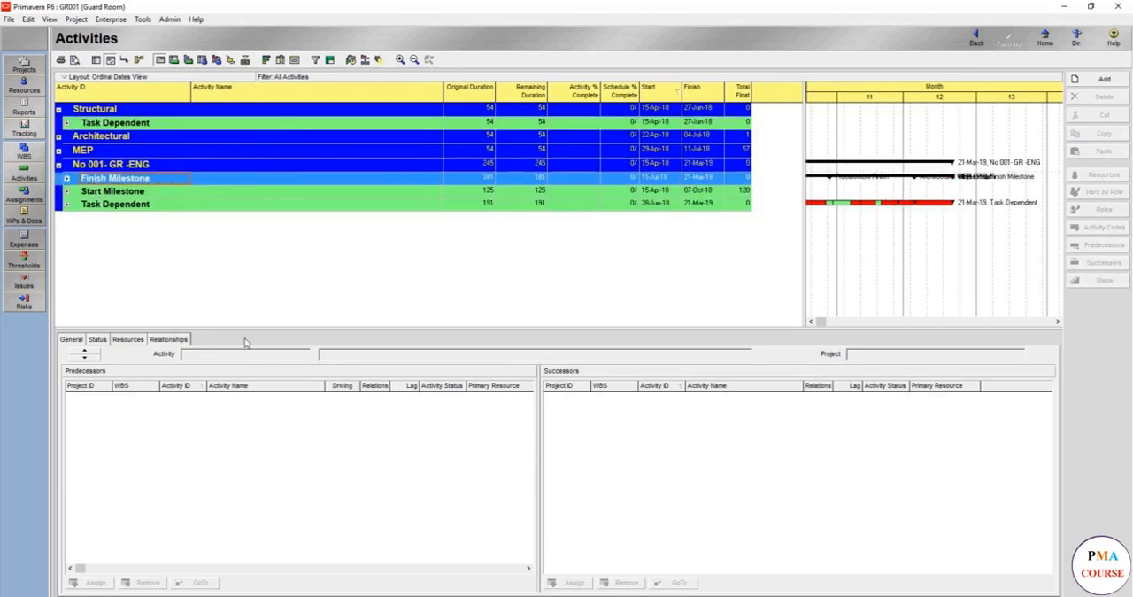
Reopen Group and Sort, review the two-level grouping settings, and accept them
right_click(190, 285)
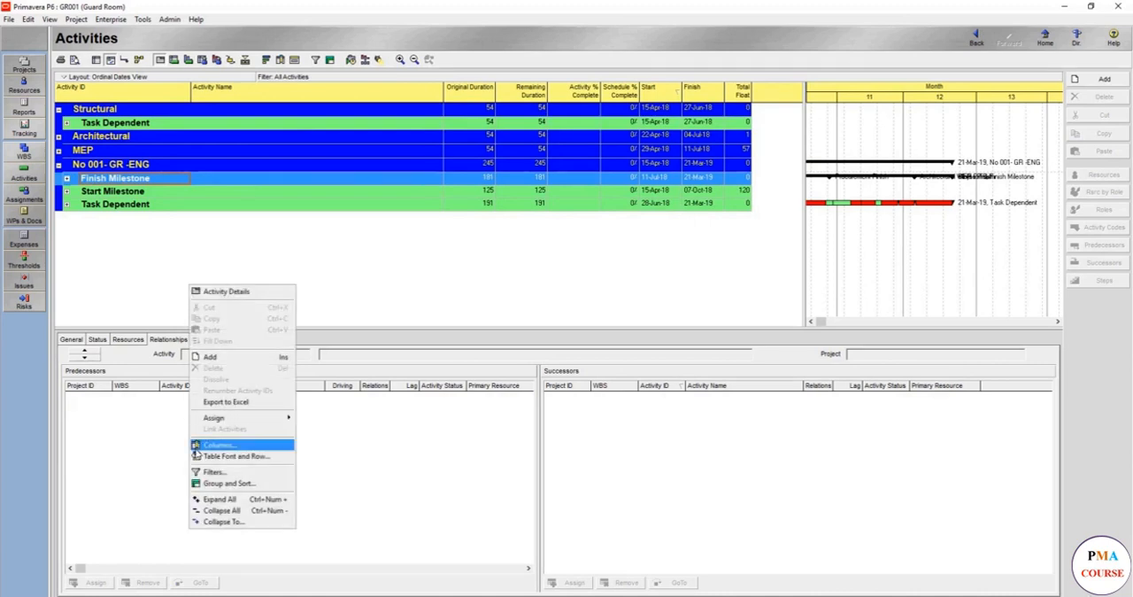
left_click(207, 485)
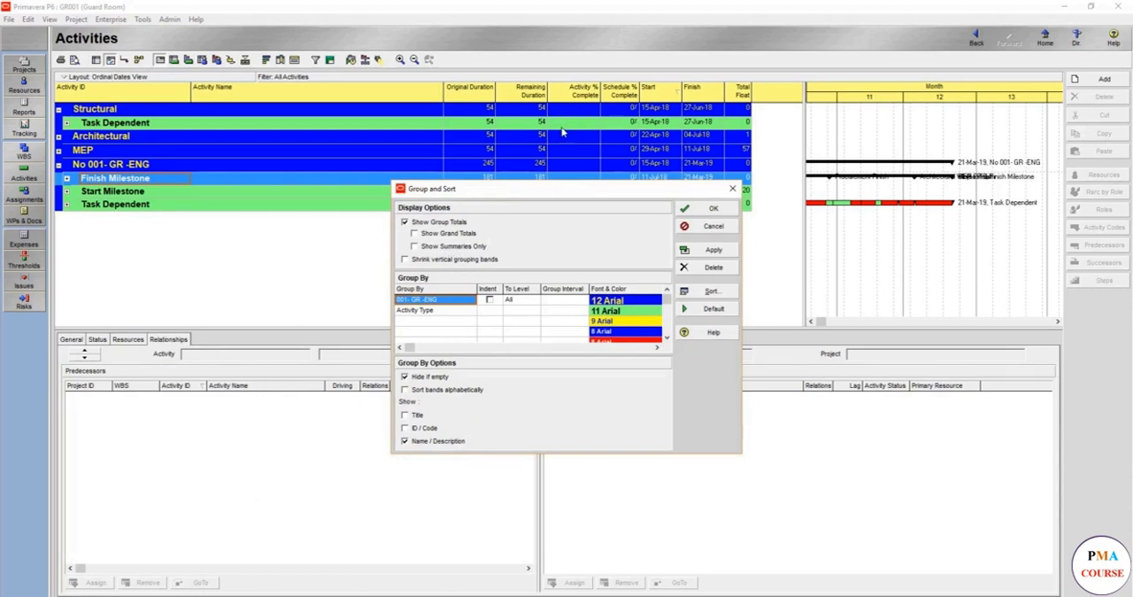
left_click(708, 208)
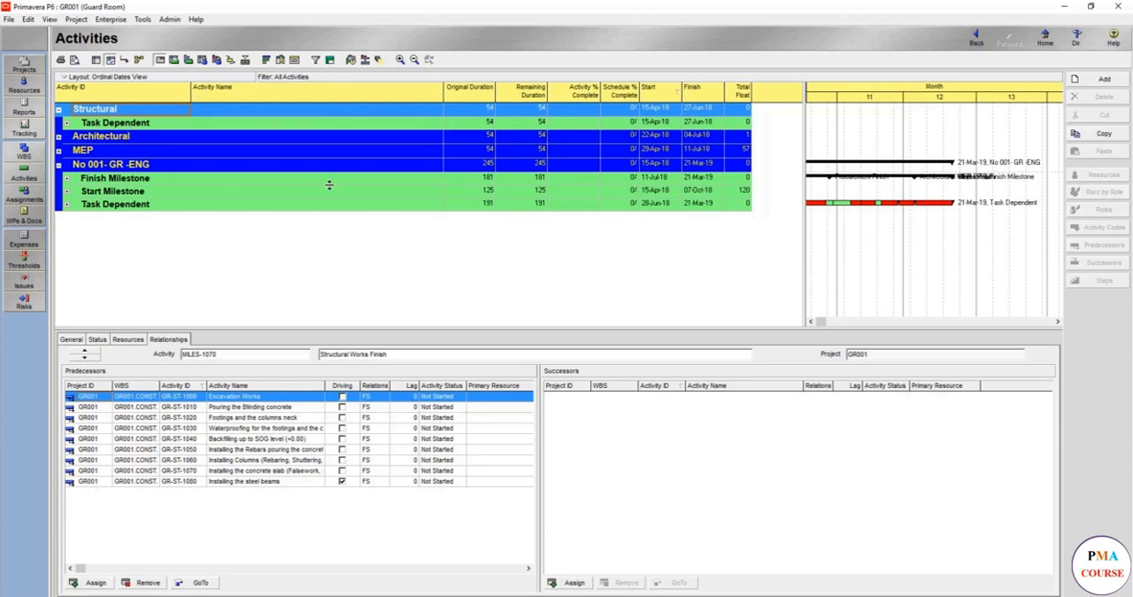
Bring up the context commands for the activity table
right_click(406, 192)
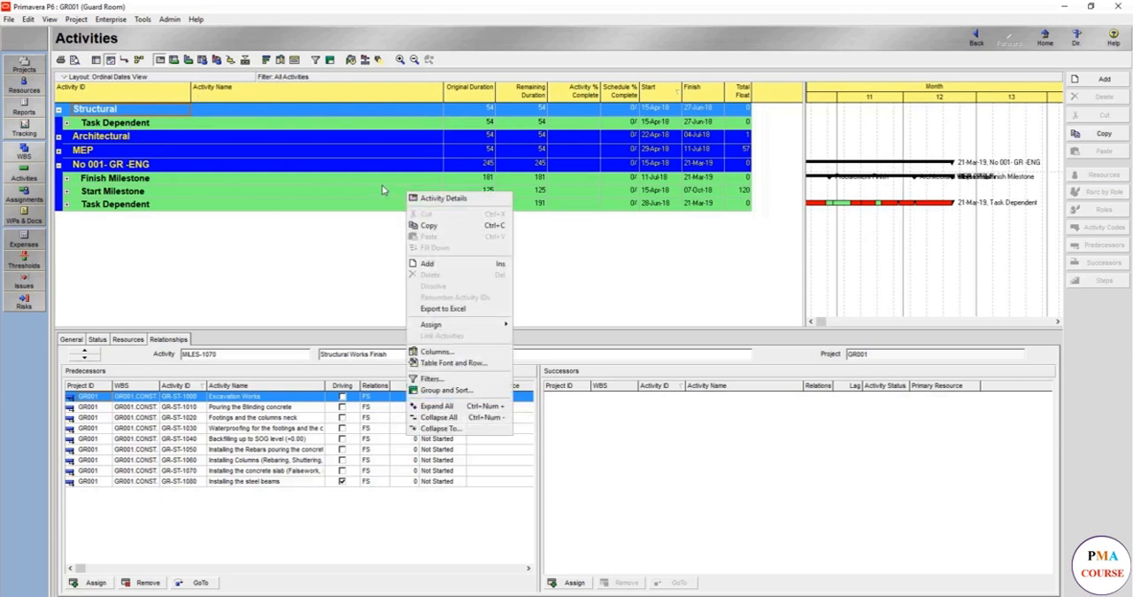
right_click(241, 244)
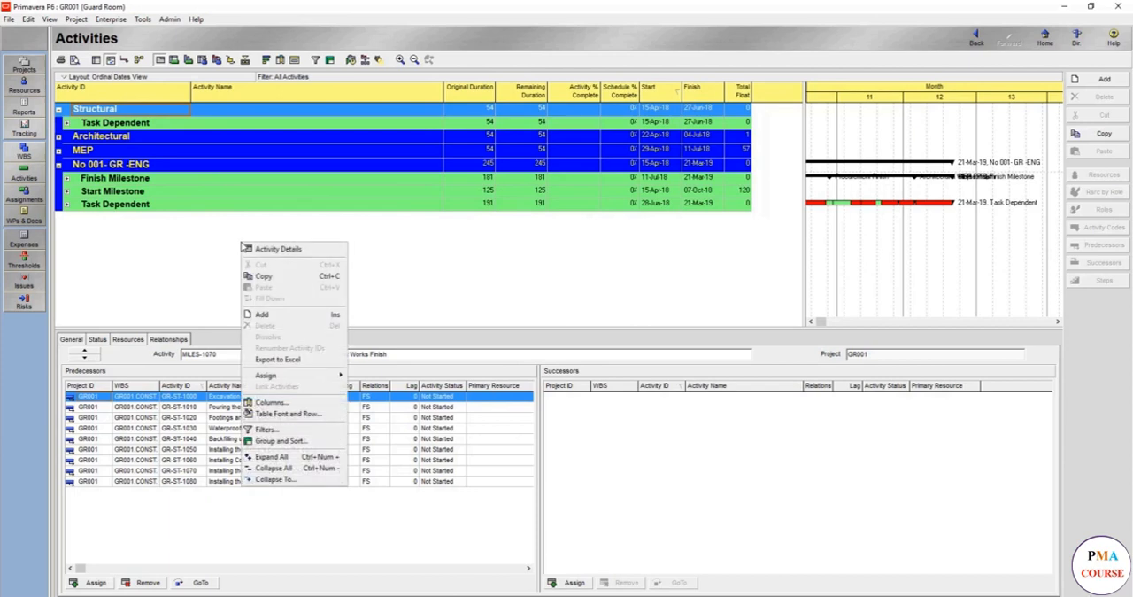